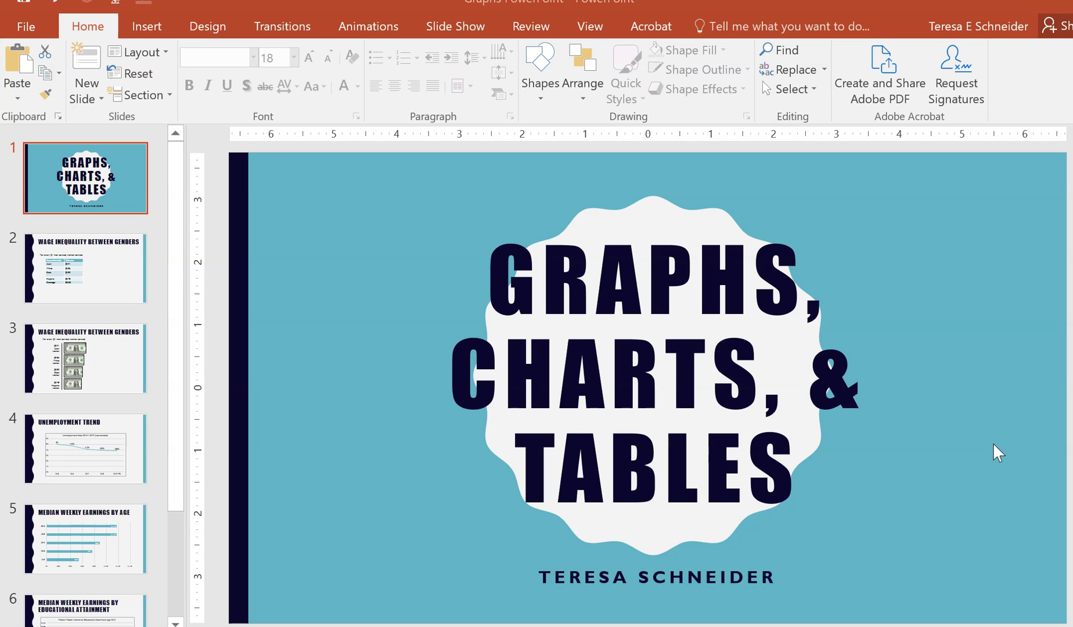
# Show slide 2 and check the race/ethnicity earnings table down to its $0.83 Average row
pyautogui.click(84, 265)
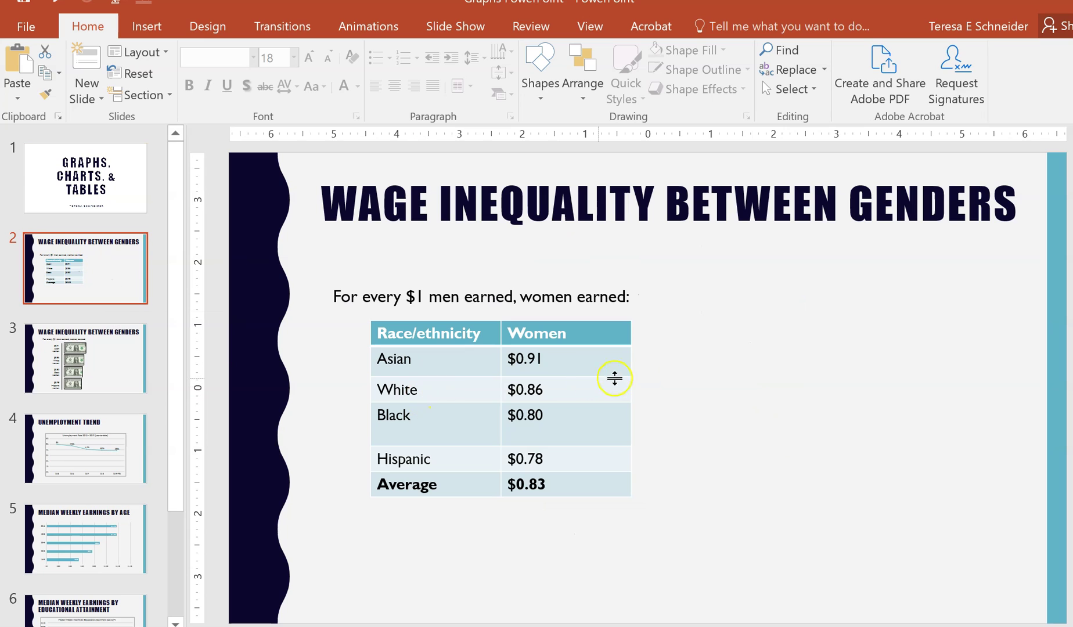
pyautogui.click(612, 372)
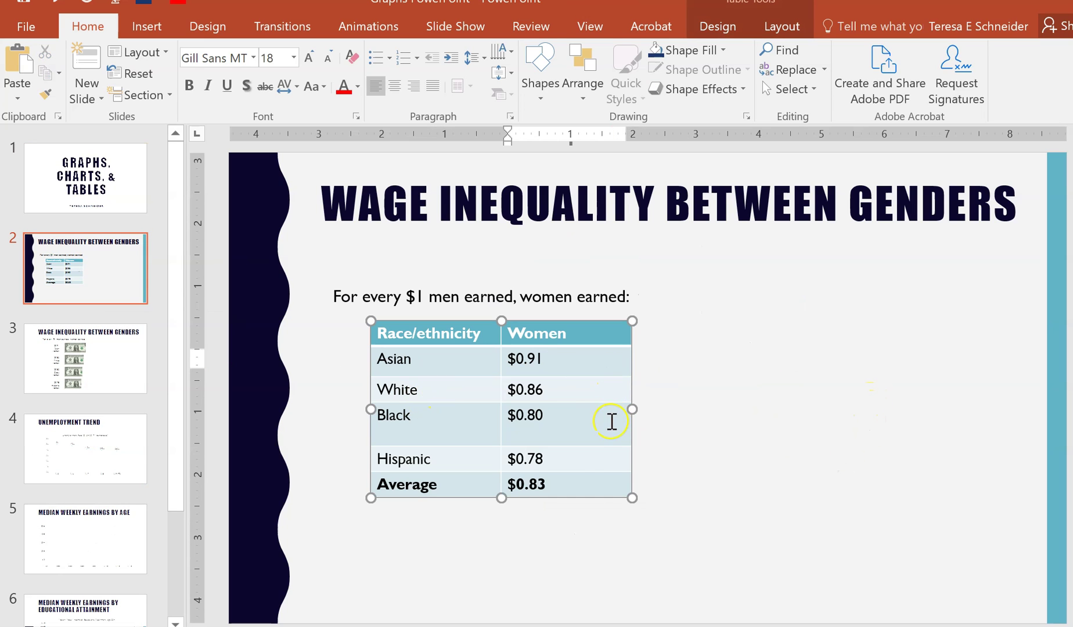
pyautogui.click(592, 484)
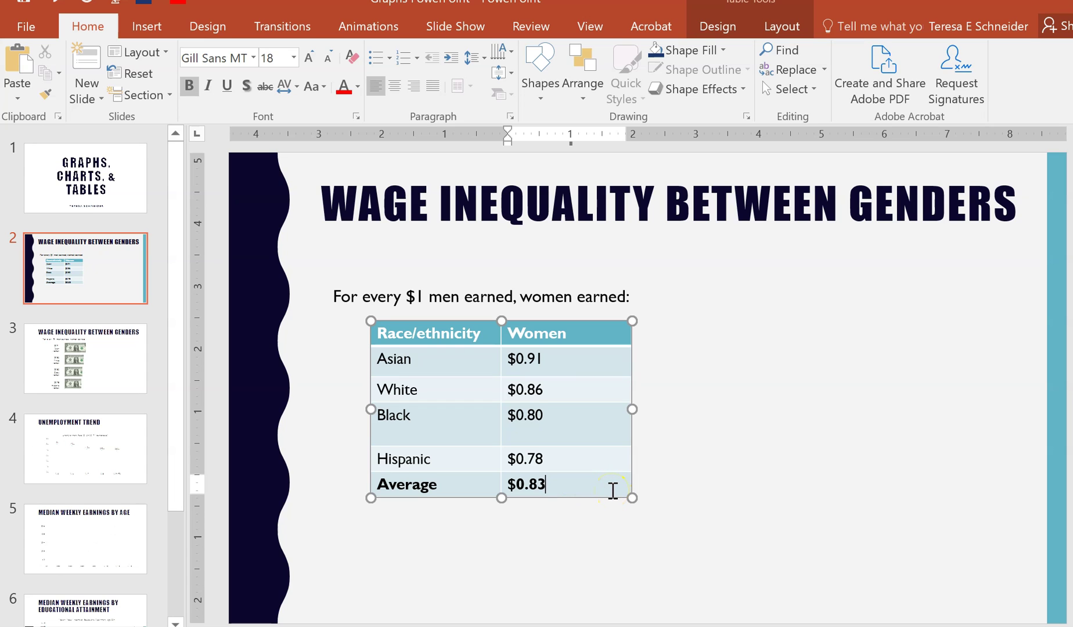
pyautogui.click(730, 507)
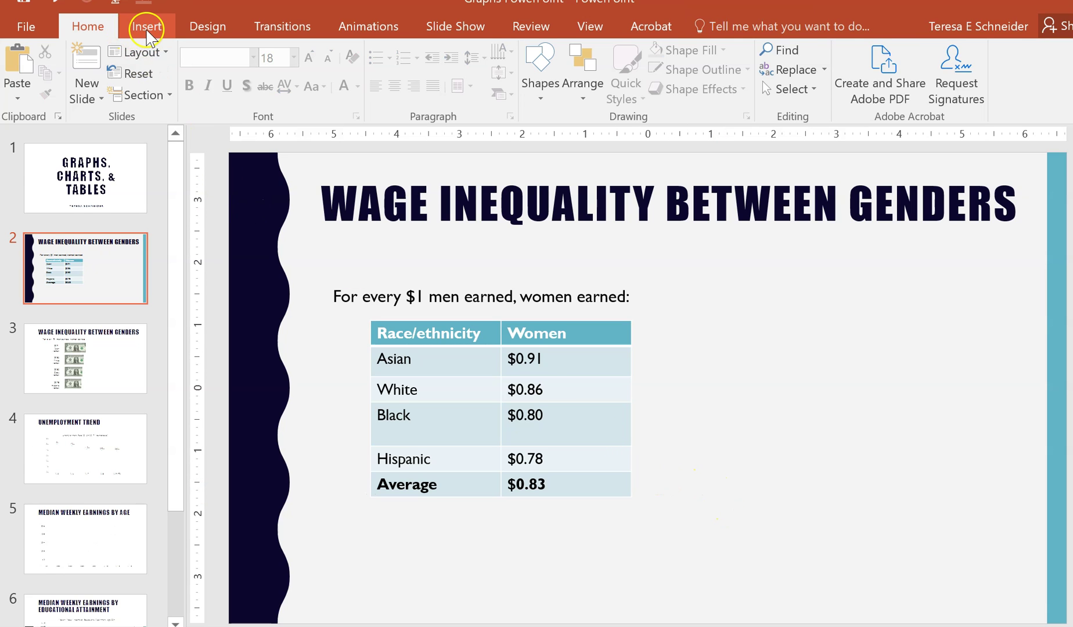
# Insert a 2x3 table, enlarge it, and place it right of the earnings table
pyautogui.click(146, 26)
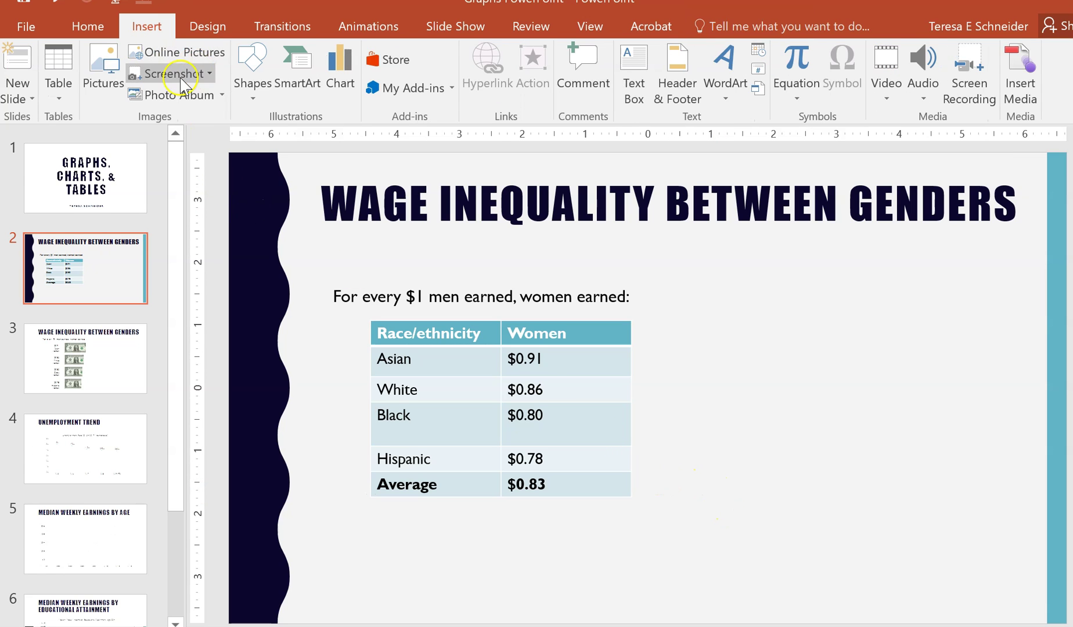
pyautogui.click(58, 87)
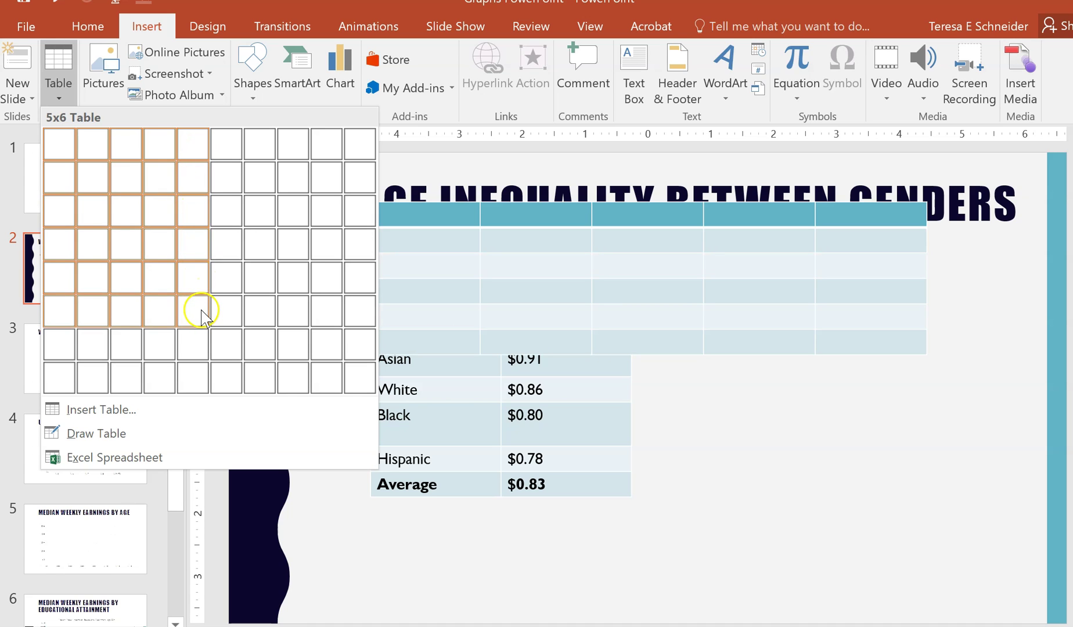
pyautogui.click(91, 215)
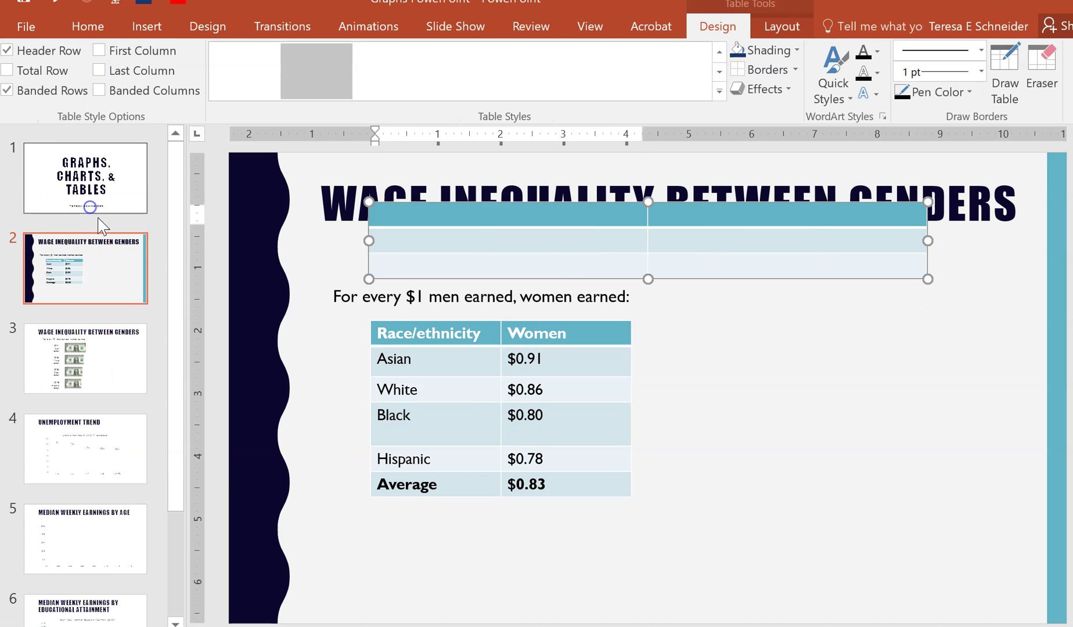
pyautogui.moveTo(368, 281); pyautogui.dragTo(665, 321)
pyautogui.moveTo(837, 322); pyautogui.dragTo(870, 440)
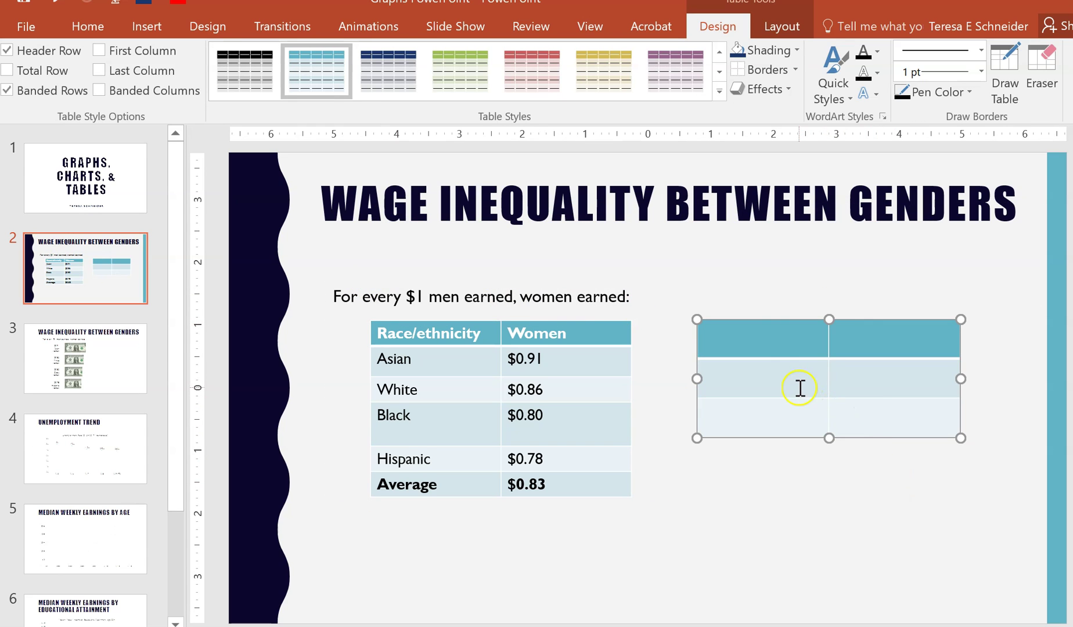
# Type 'Title' in both header cells of the new table
pyautogui.click(771, 332)
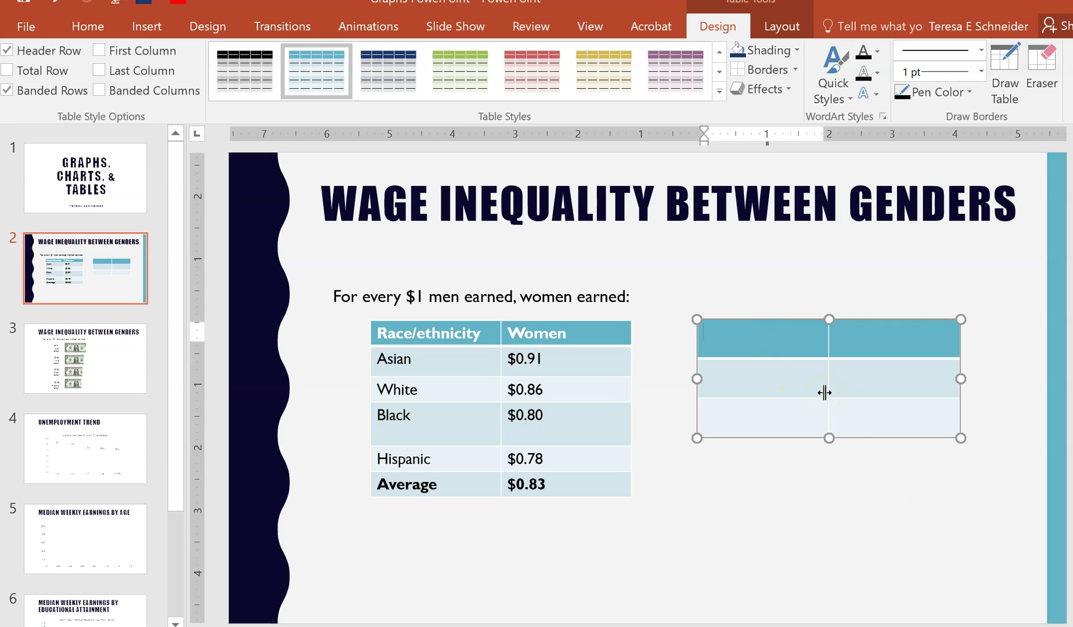
pyautogui.write('Title')
pyautogui.press('Tab')
pyautogui.write('T')
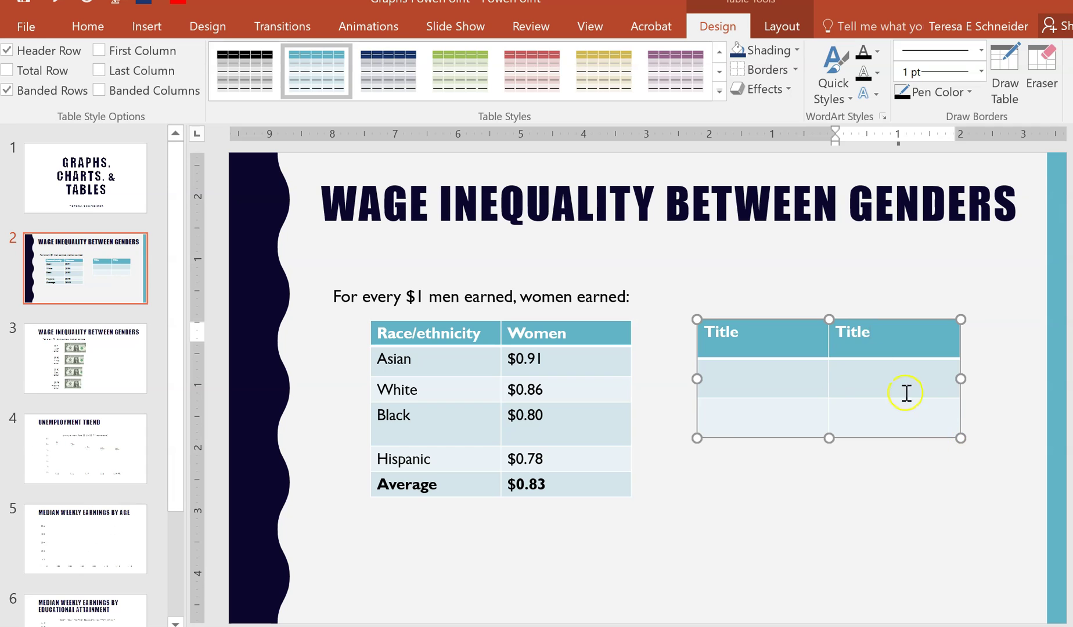
# Apply the third Light table style, a grey banded look, to the Title table
pyautogui.click(794, 346)
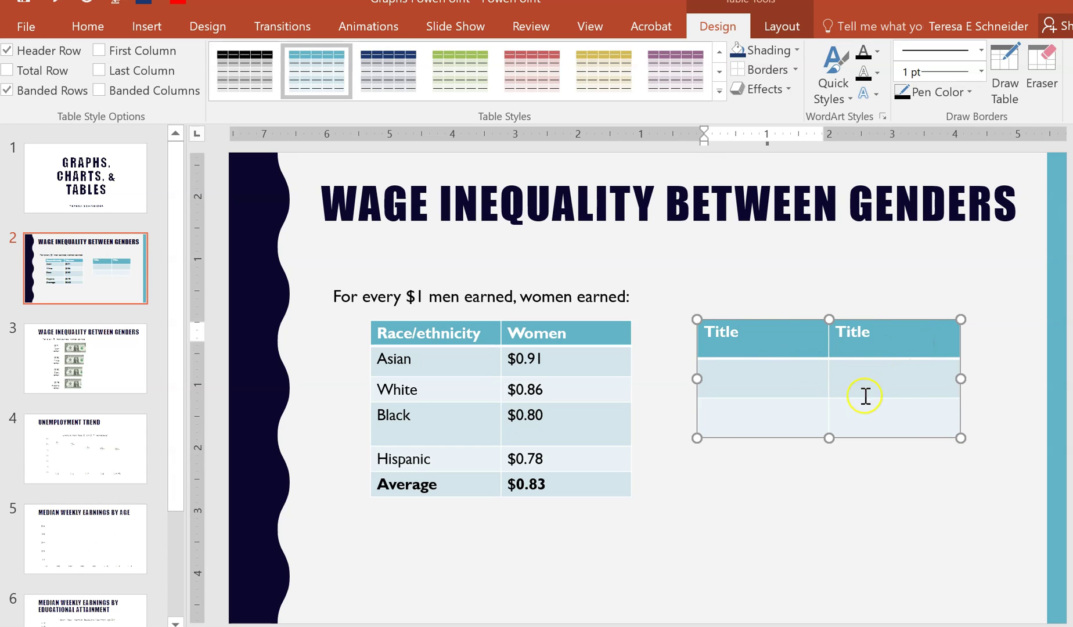
pyautogui.click(720, 90)
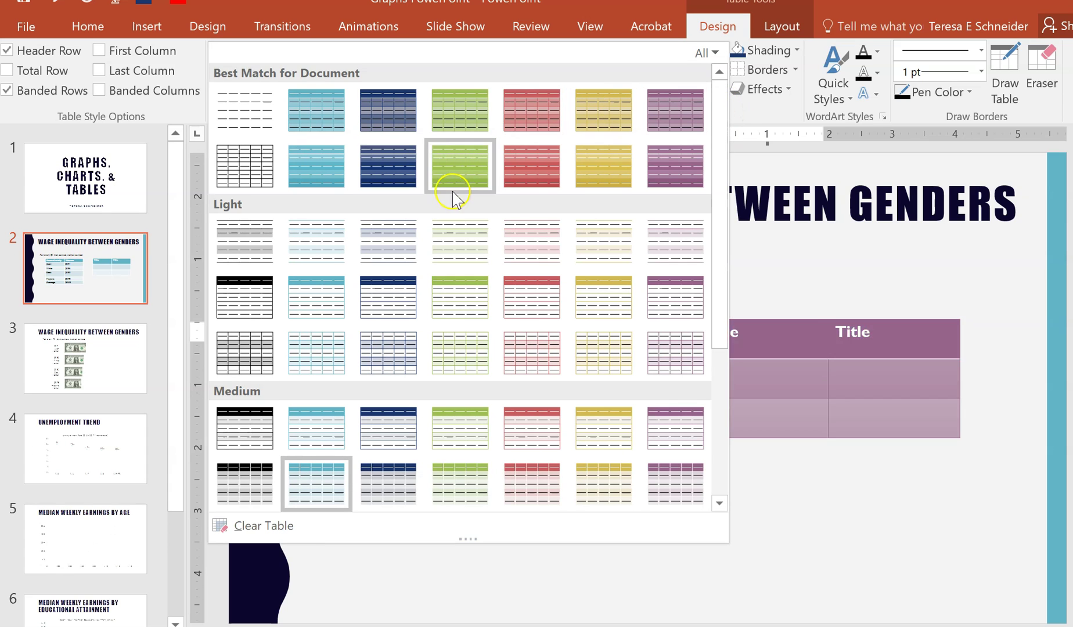
pyautogui.click(380, 254)
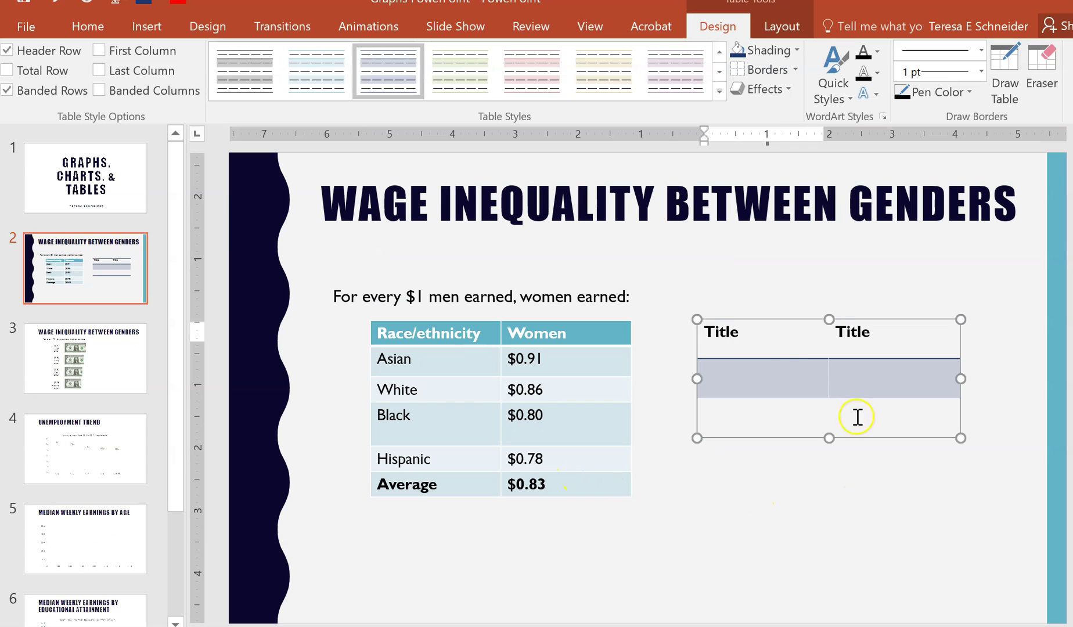
# Review the Shading and Borders options for the body cells, leaving them unchanged
pyautogui.click(761, 377)
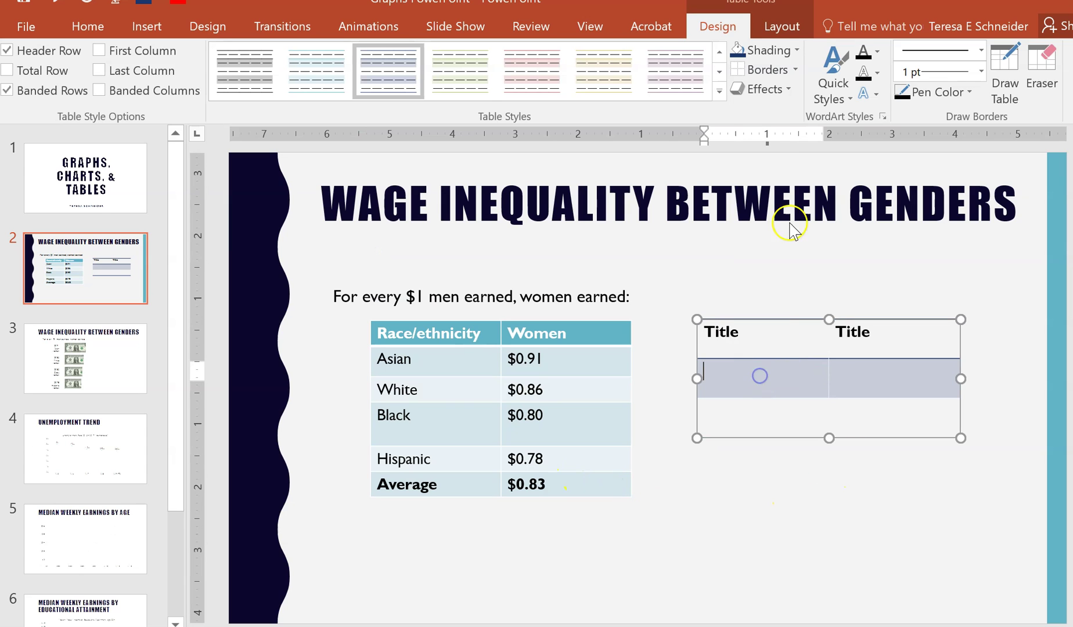
pyautogui.click(794, 51)
pyautogui.click(795, 50)
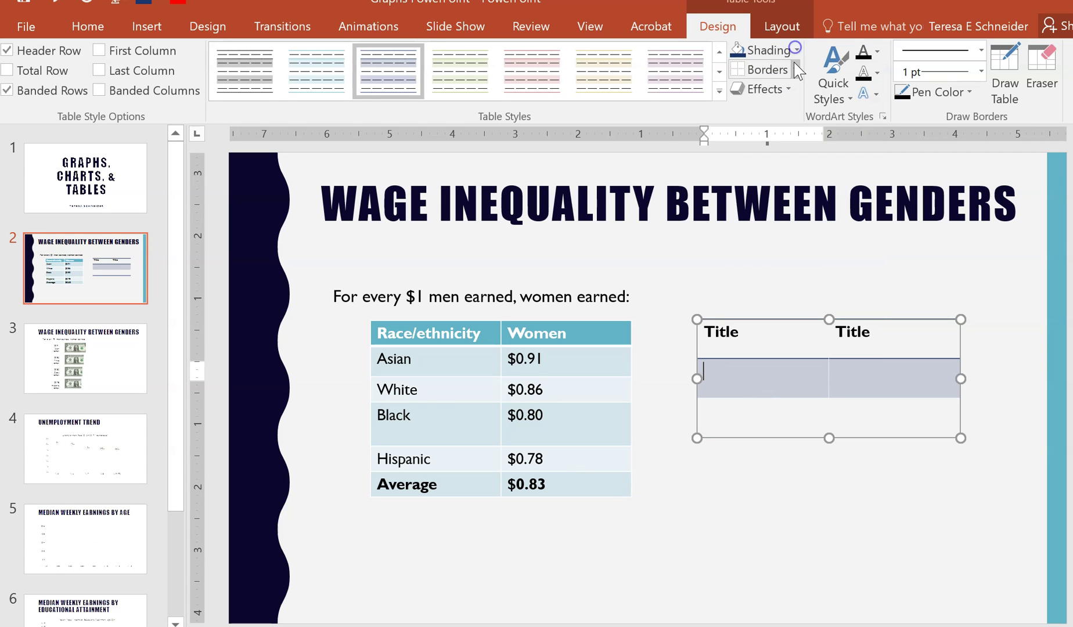
pyautogui.click(796, 70)
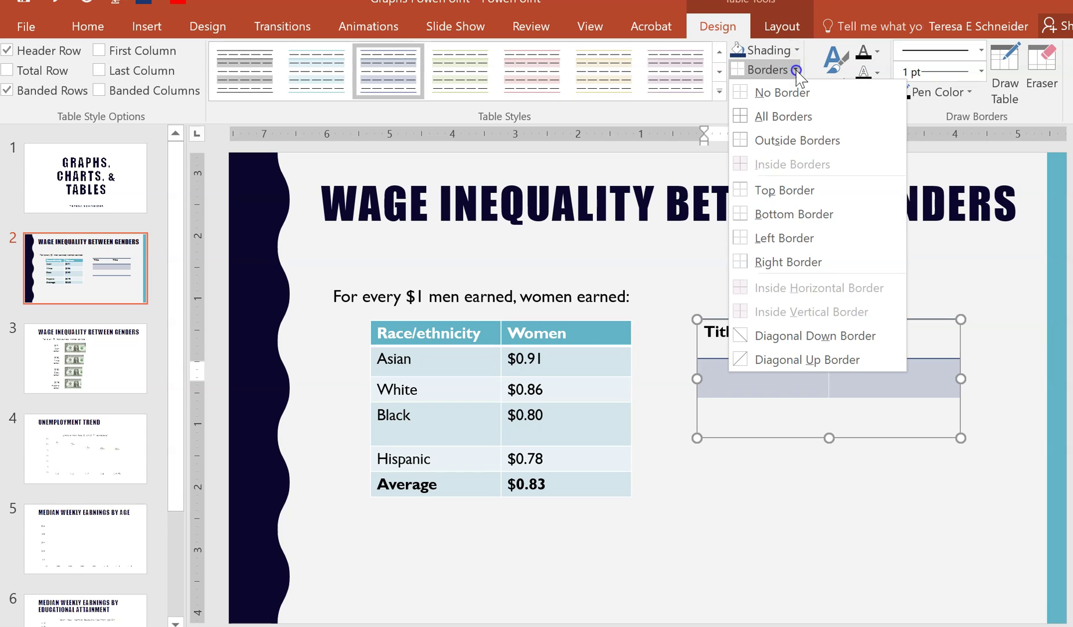
pyautogui.click(1004, 309)
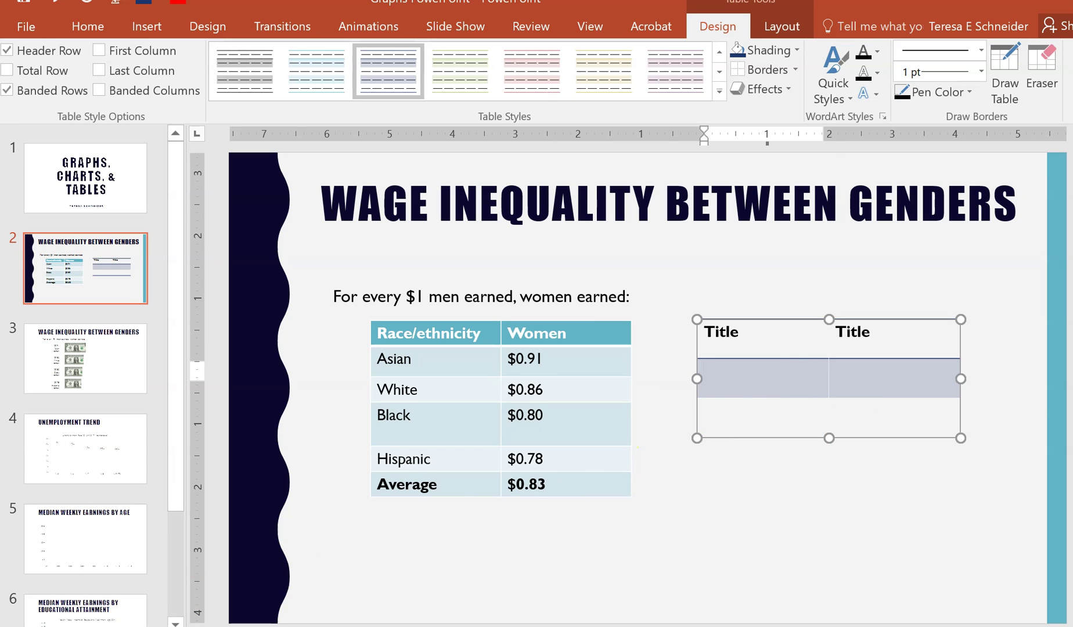
pyautogui.click(895, 418)
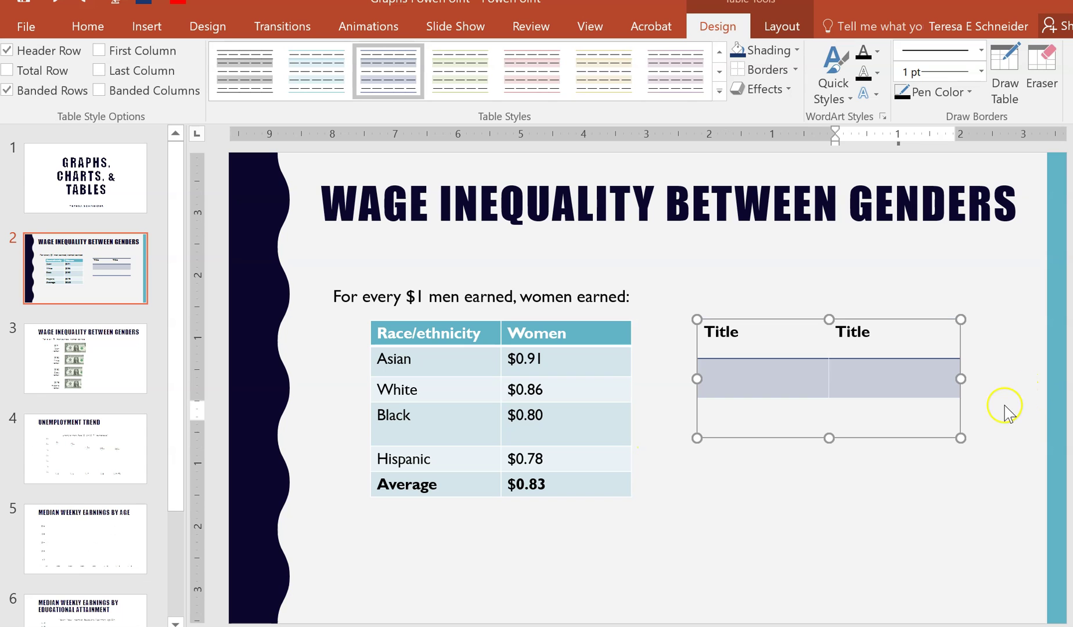
# Check the table's Delete options on the Layout tab without deleting anything
pyautogui.click(782, 27)
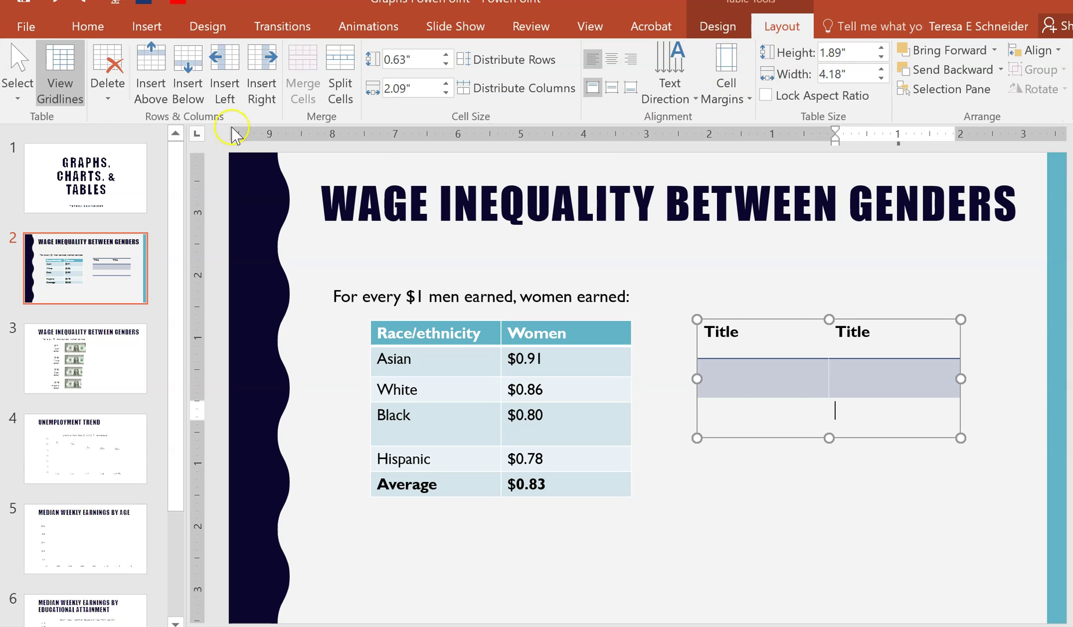
pyautogui.click(107, 99)
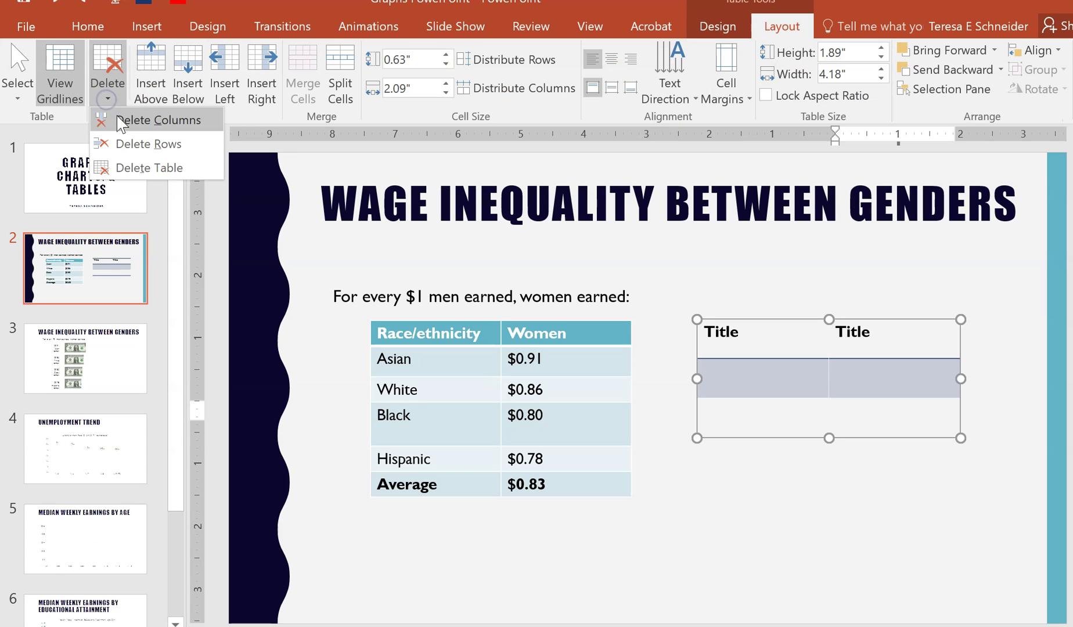
pyautogui.click(240, 114)
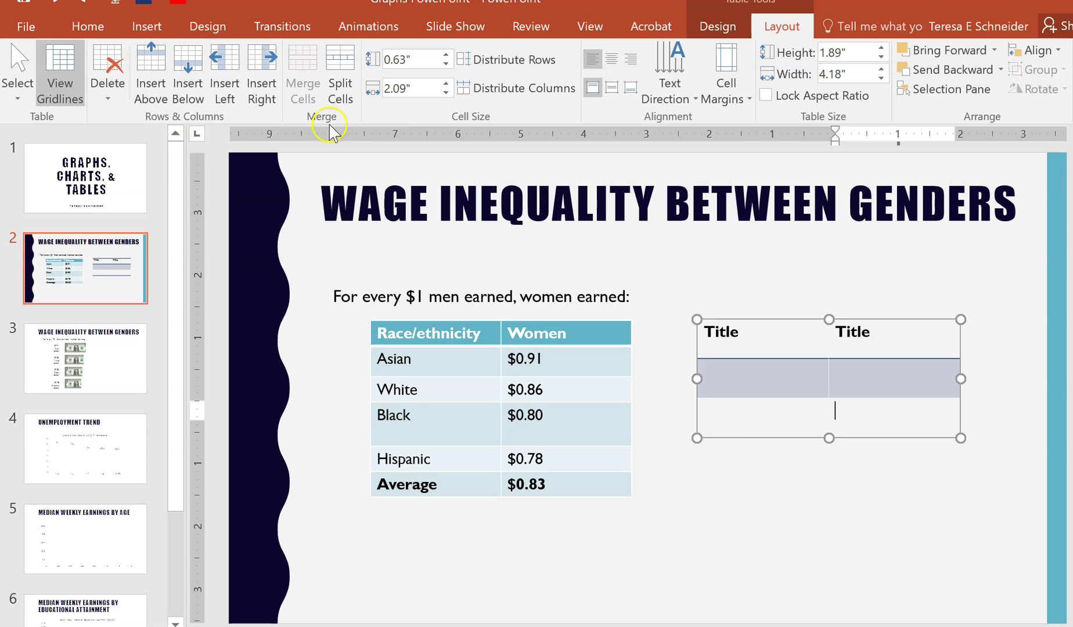
# Add rows to the Title table from its last cell, growing it to six rows
pyautogui.click(875, 414)
pyautogui.click(879, 416)
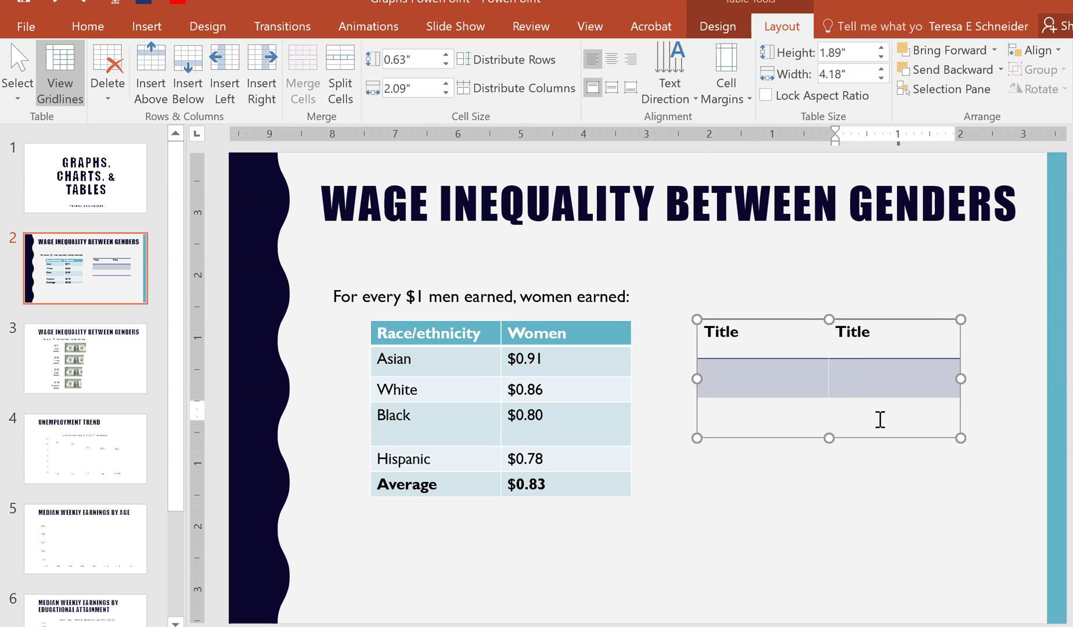
pyautogui.press('Tab')
pyautogui.press('Tab')
pyautogui.press('Tab')
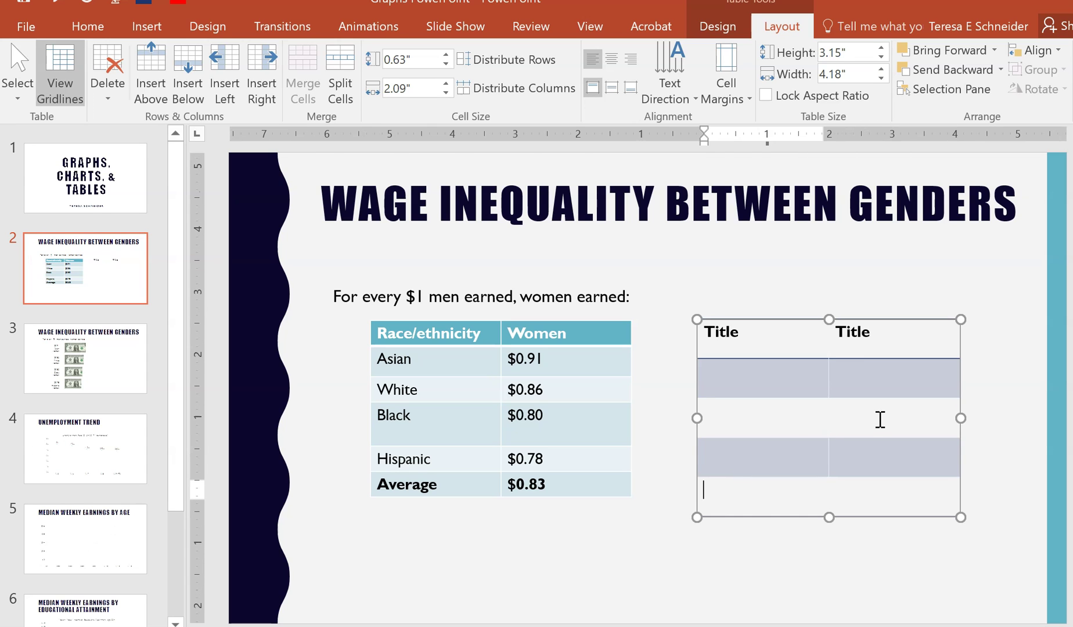
pyautogui.press('Tab')
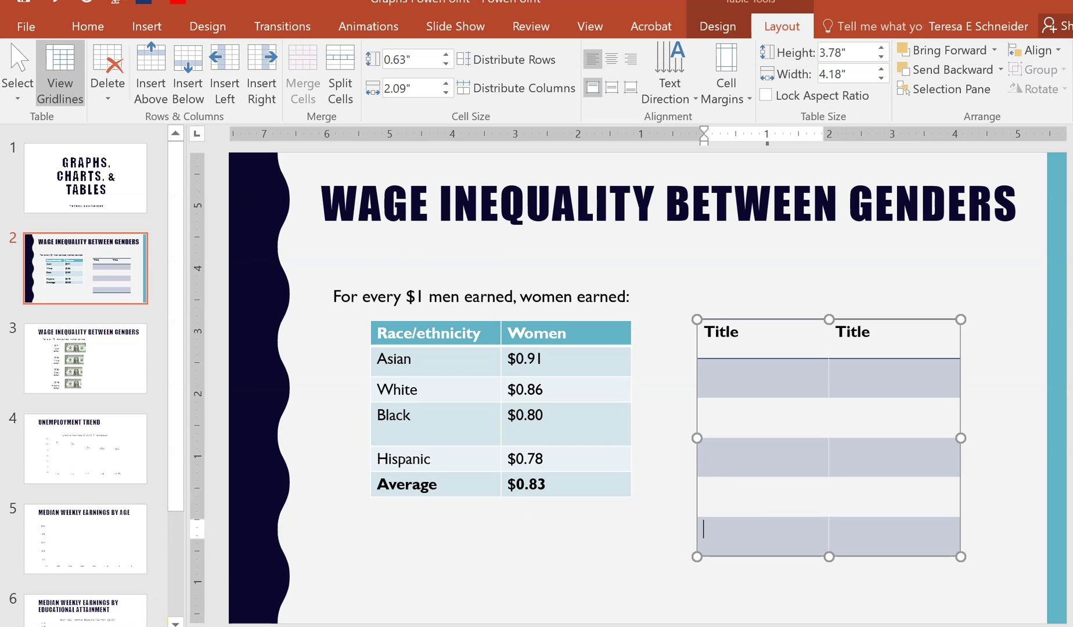
pyautogui.scroll(-2, 334, 566)
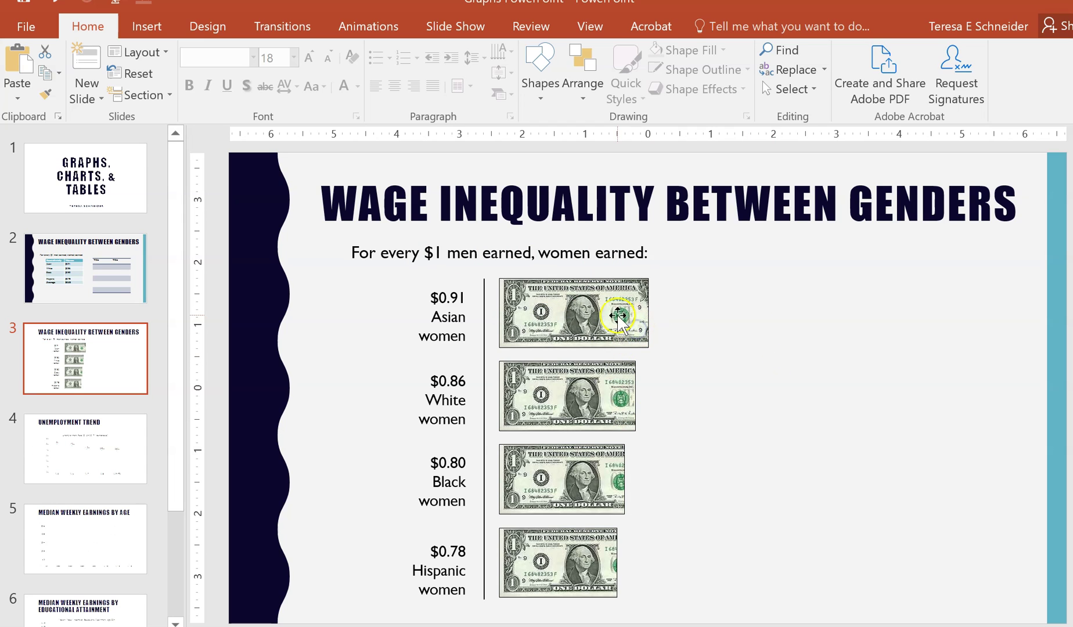
# Check the dollar-bill picture on slide 3, then show slide 4, Unemployment Trend
pyautogui.click(619, 318)
pyautogui.click(882, 355)
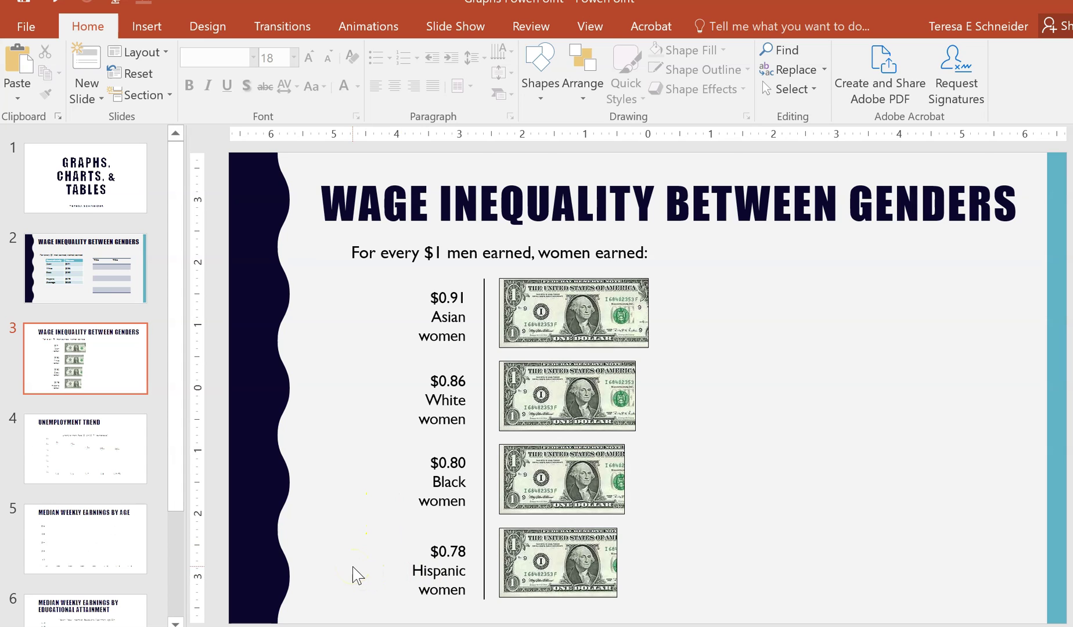
pyautogui.click(36, 440)
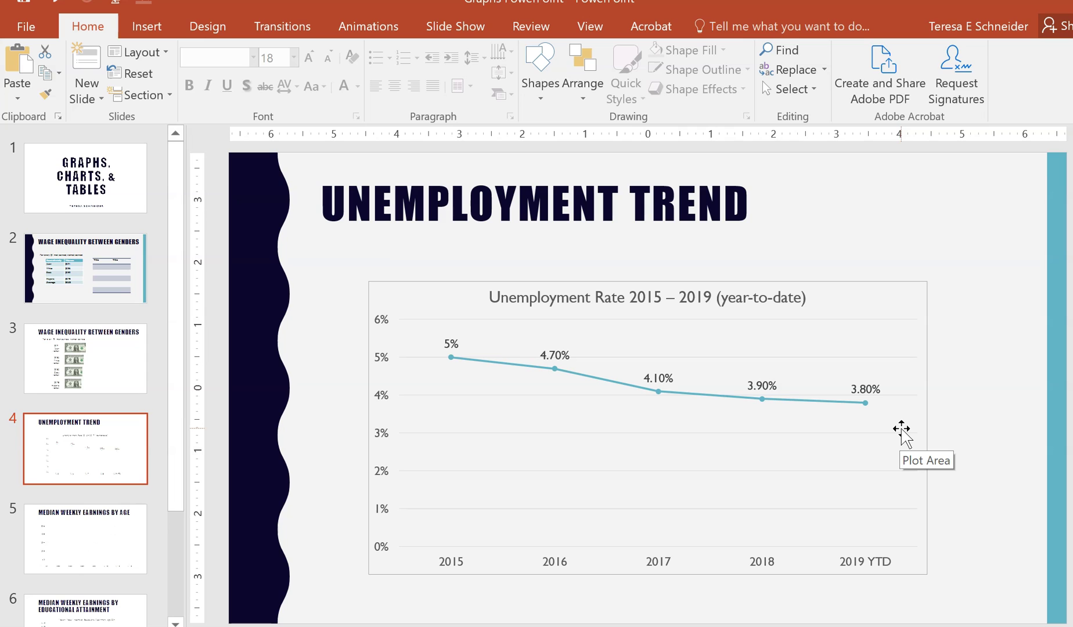
# Select the unemployment line chart's data labels, 5% through 3.80%
pyautogui.click(880, 427)
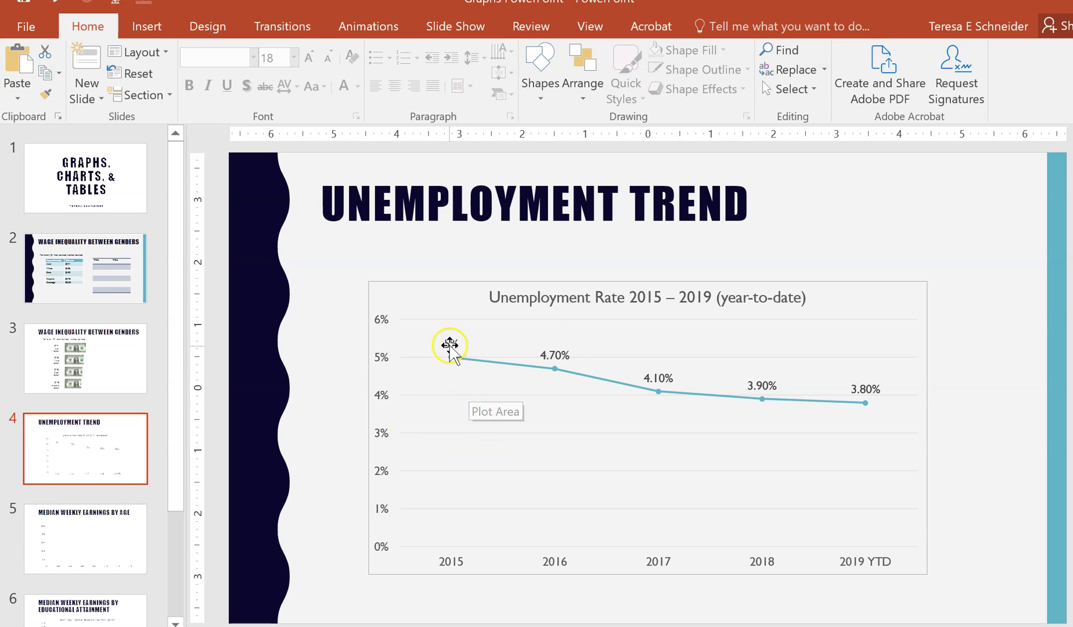
pyautogui.click(448, 344)
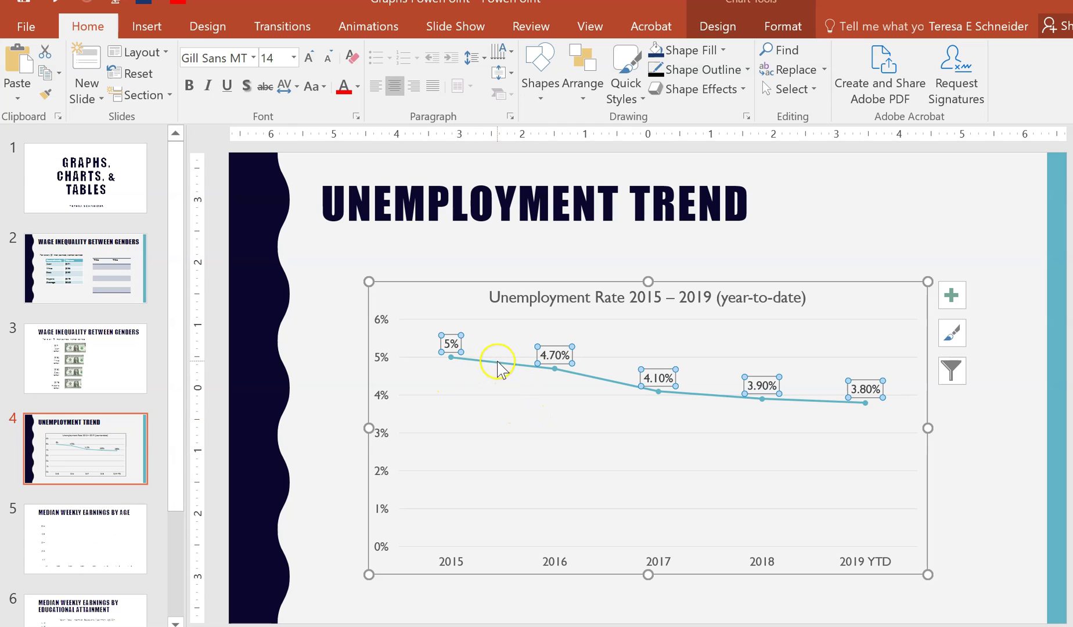
# Set the Unemployment Trend data labels to Above, then show slide 5, earnings by age
pyautogui.click(719, 27)
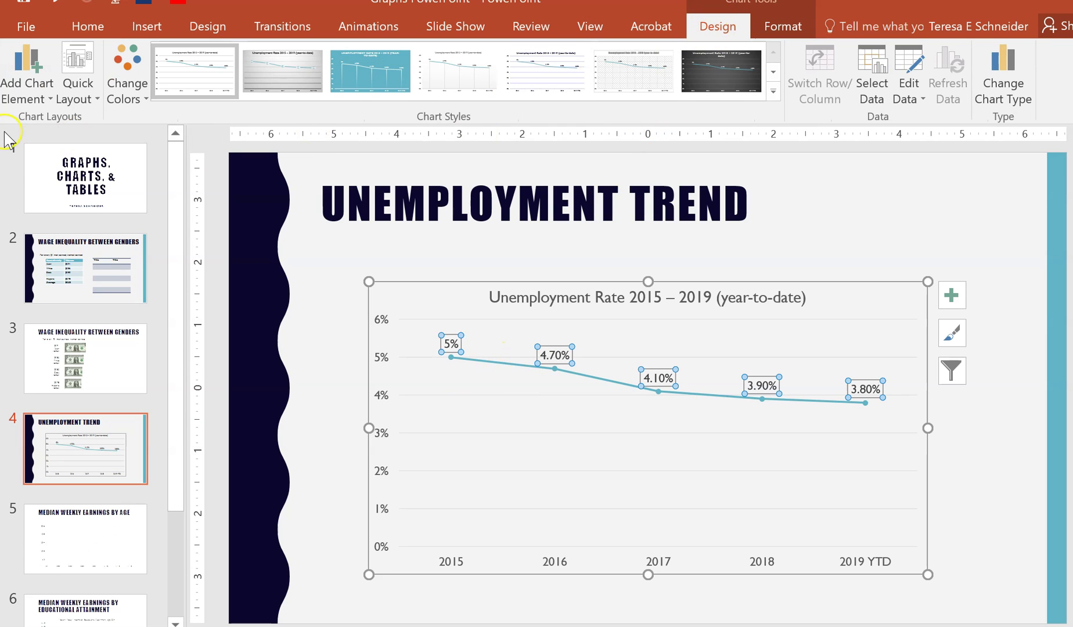
pyautogui.click(45, 93)
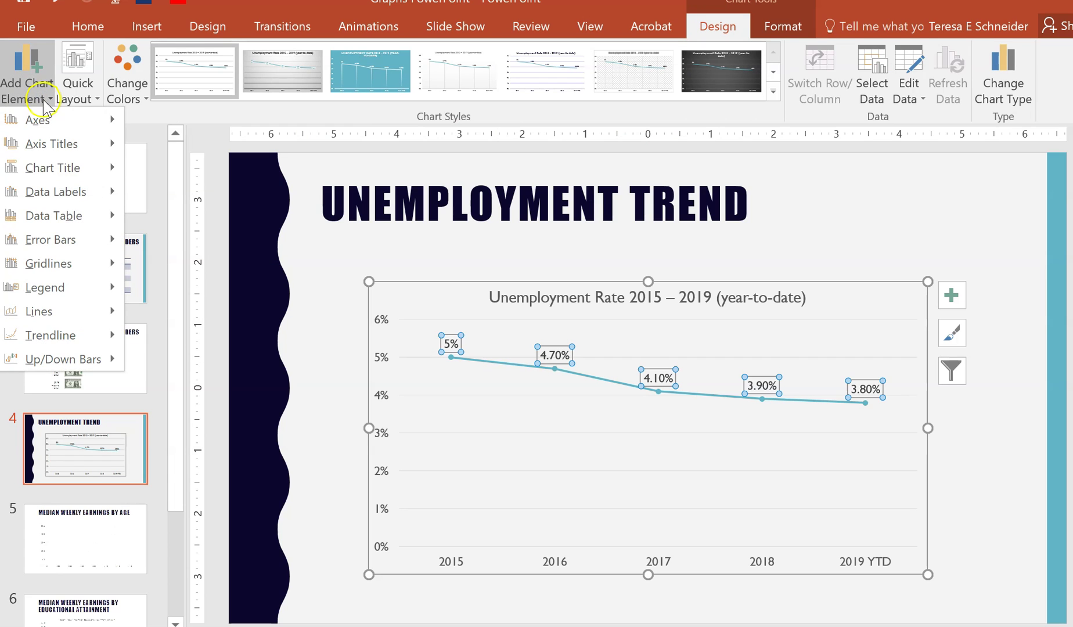
pyautogui.moveTo(69, 192)
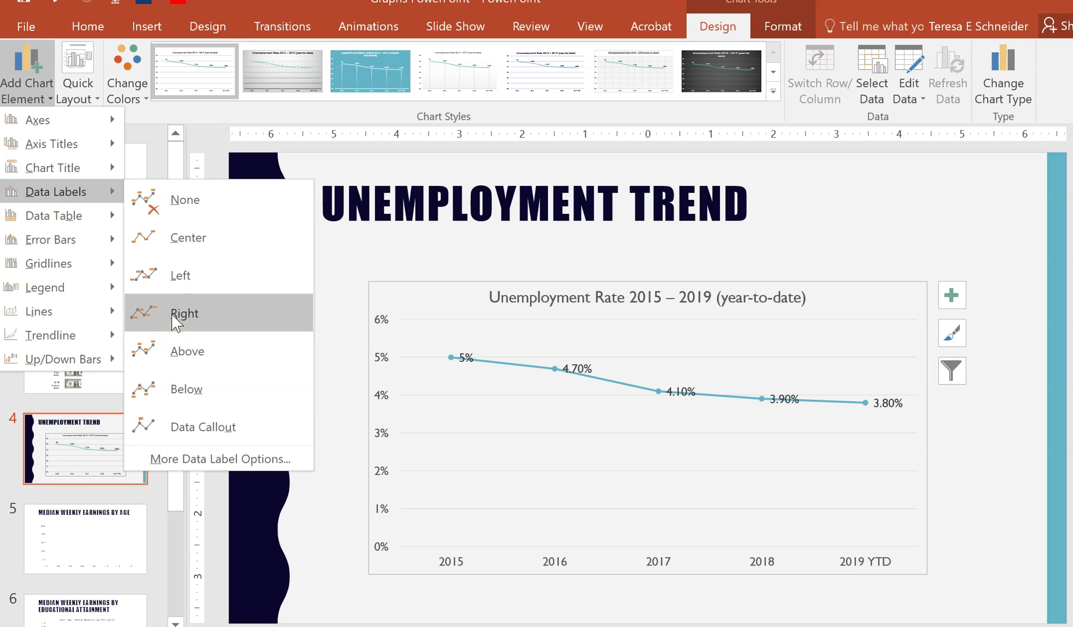
pyautogui.click(169, 351)
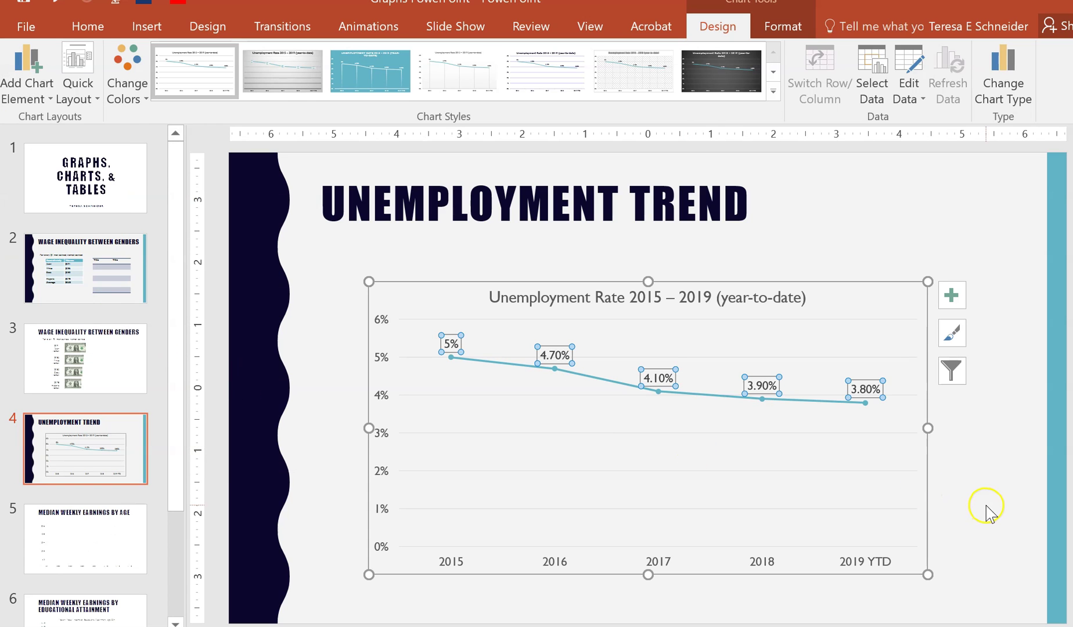
pyautogui.click(91, 546)
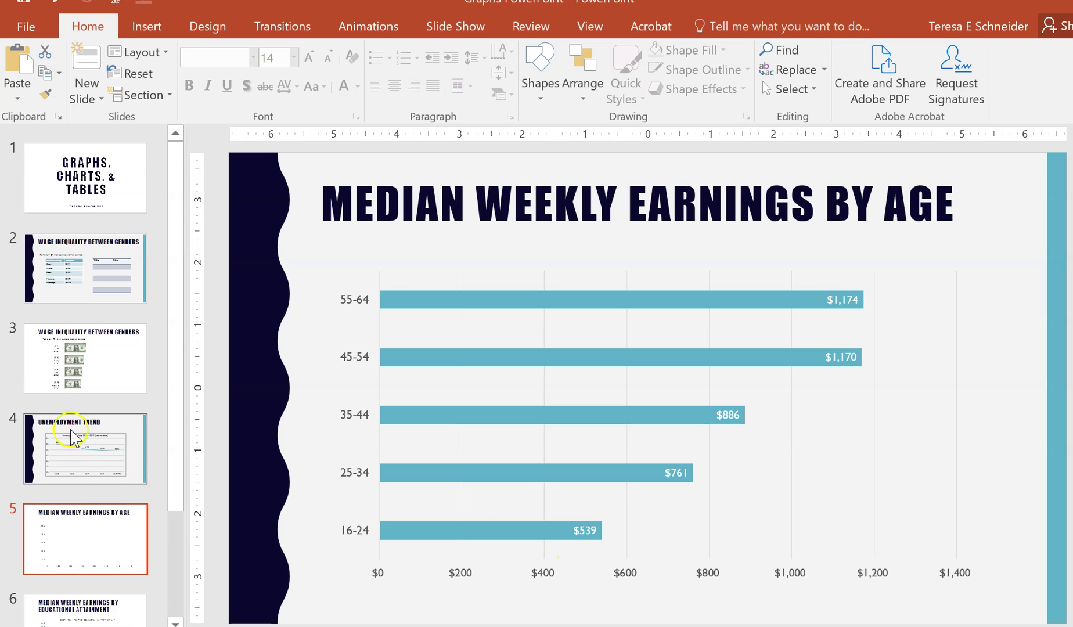
# Show slide 6, the educational attainment earnings column chart ($578 to $2,882)
pyautogui.scroll(-3, 78, 462)
pyautogui.click(71, 473)
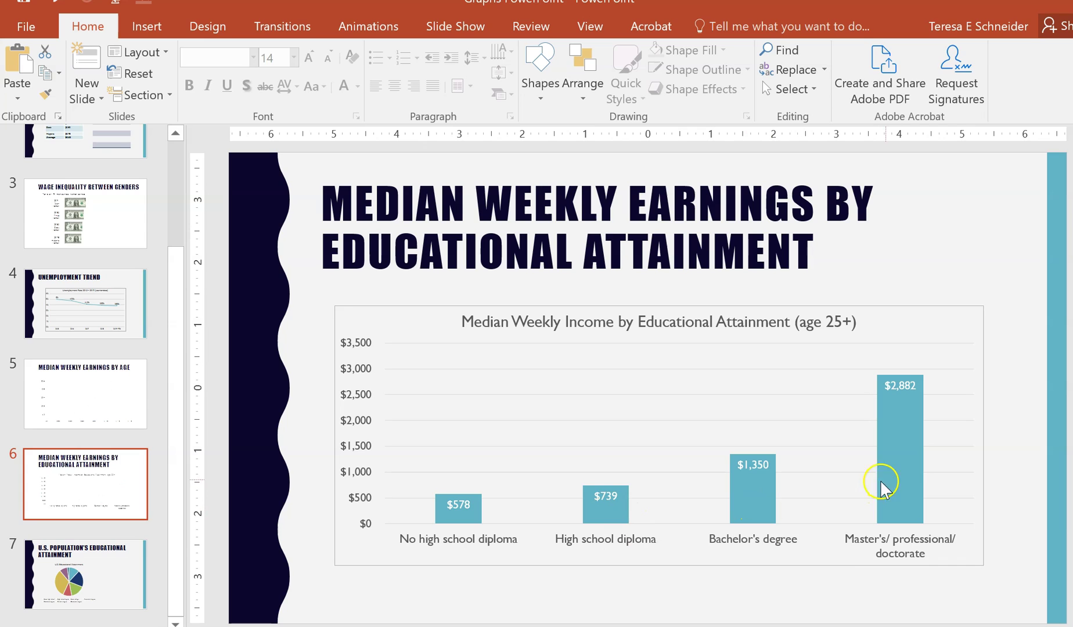
pyautogui.moveTo(907, 479)
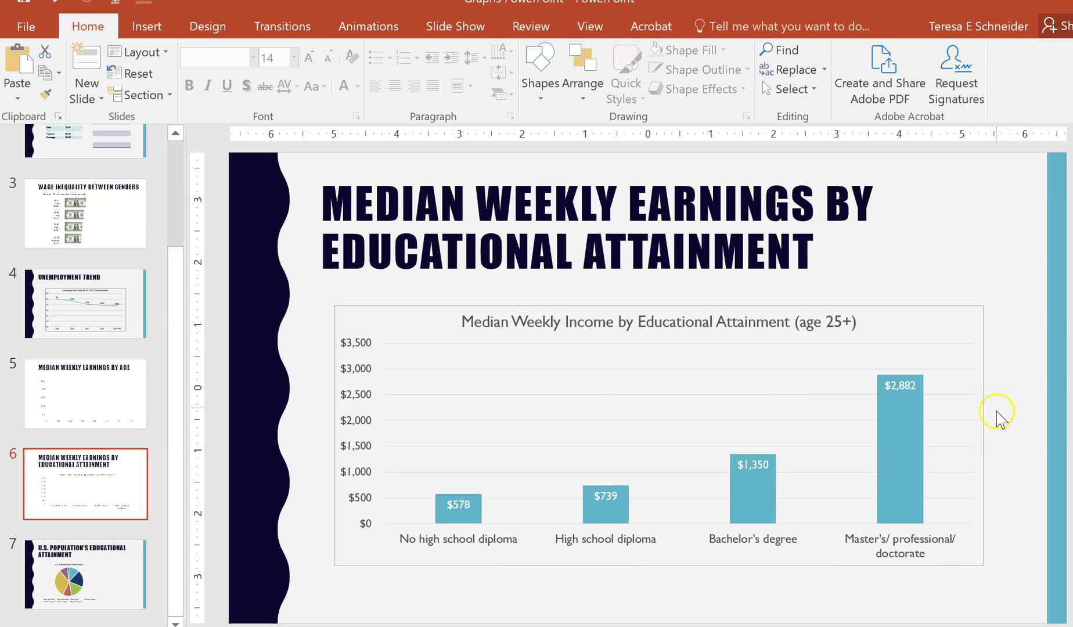
# Narrow the educational attainment chart and shift it right so its title rewraps
pyautogui.click(981, 368)
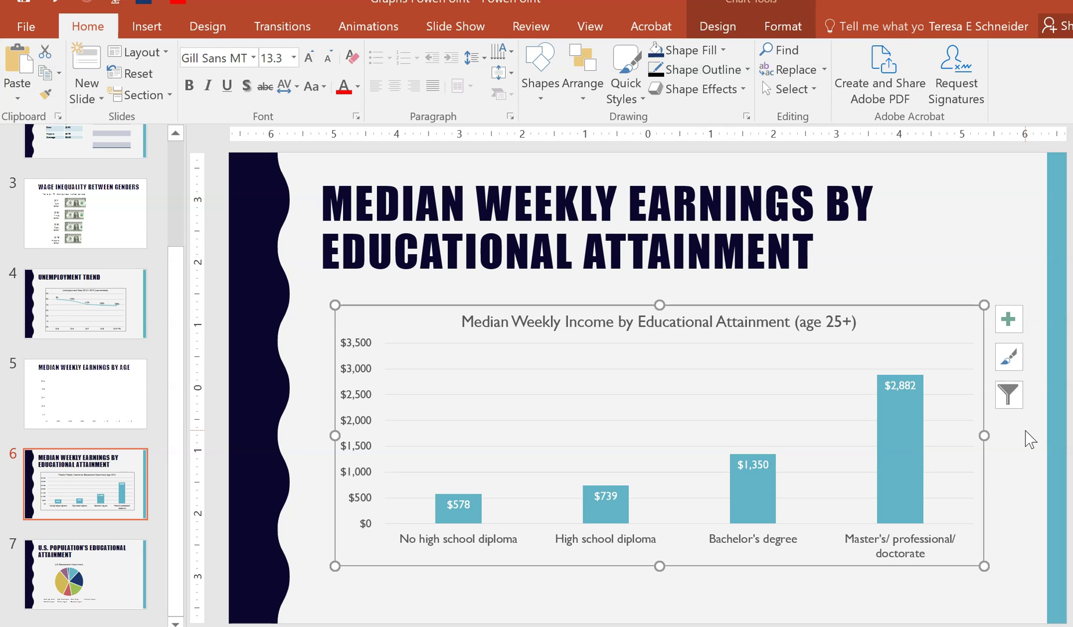
pyautogui.moveTo(984, 435); pyautogui.dragTo(825, 443)
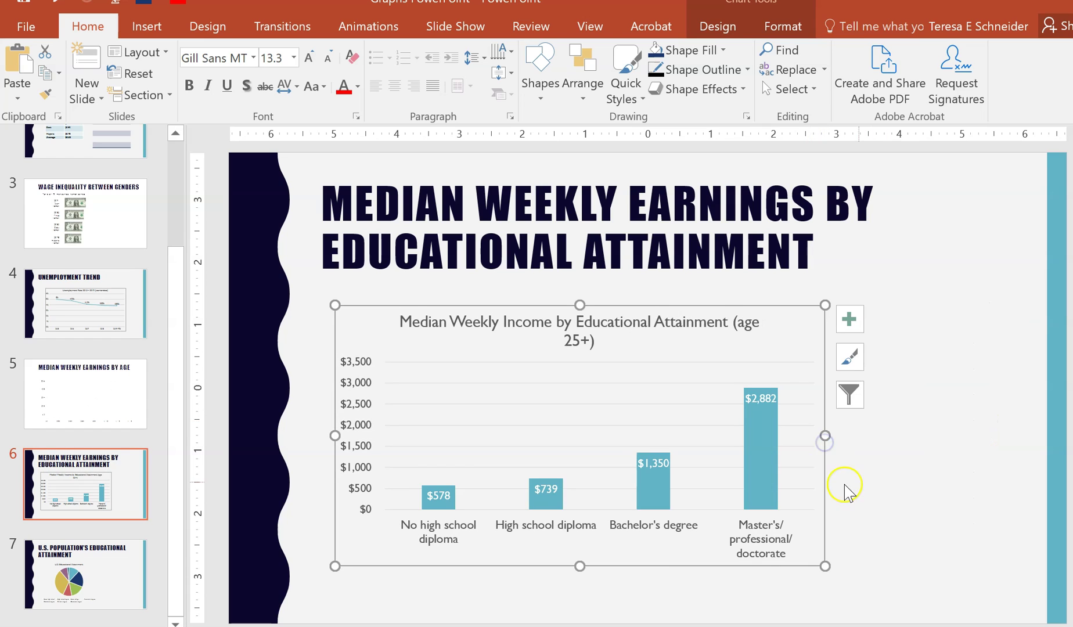
pyautogui.moveTo(711, 301); pyautogui.dragTo(795, 299)
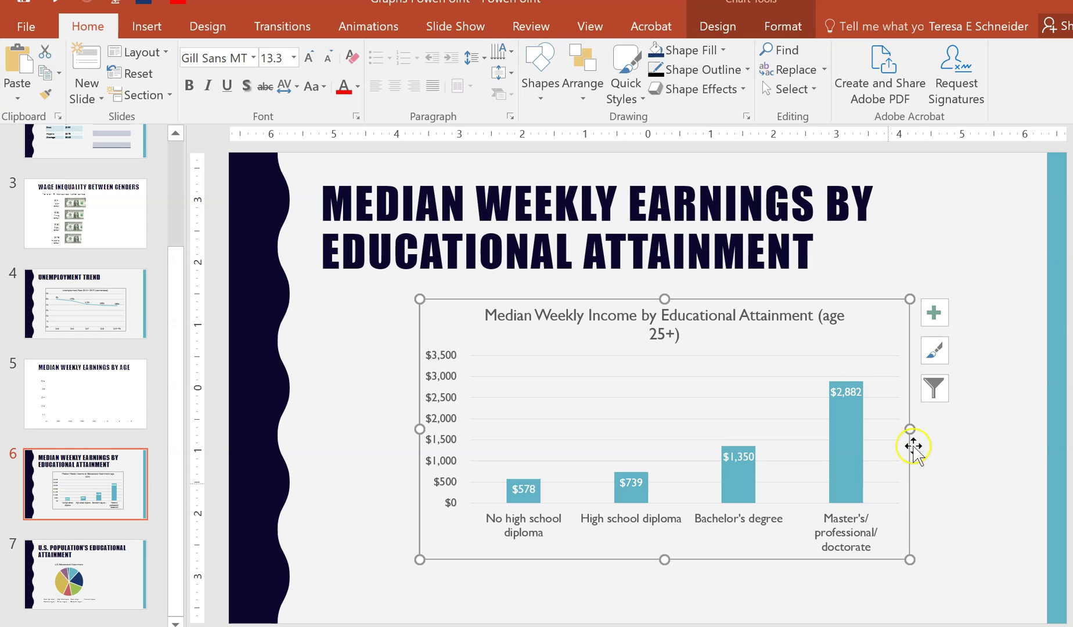
pyautogui.moveTo(911, 429); pyautogui.dragTo(847, 443)
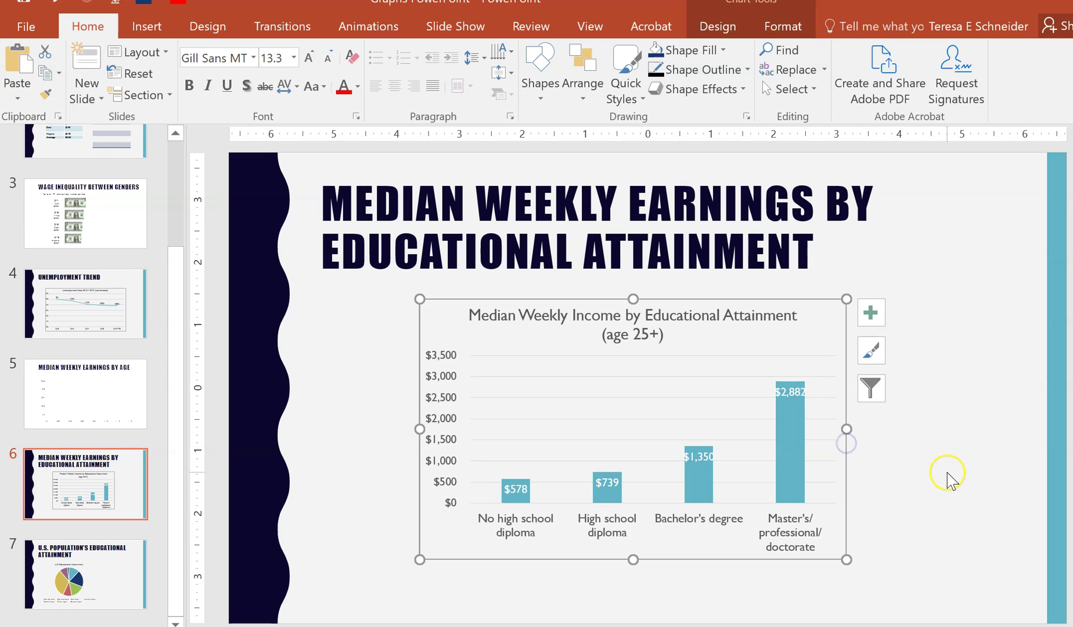
pyautogui.moveTo(846, 430); pyautogui.dragTo(814, 435)
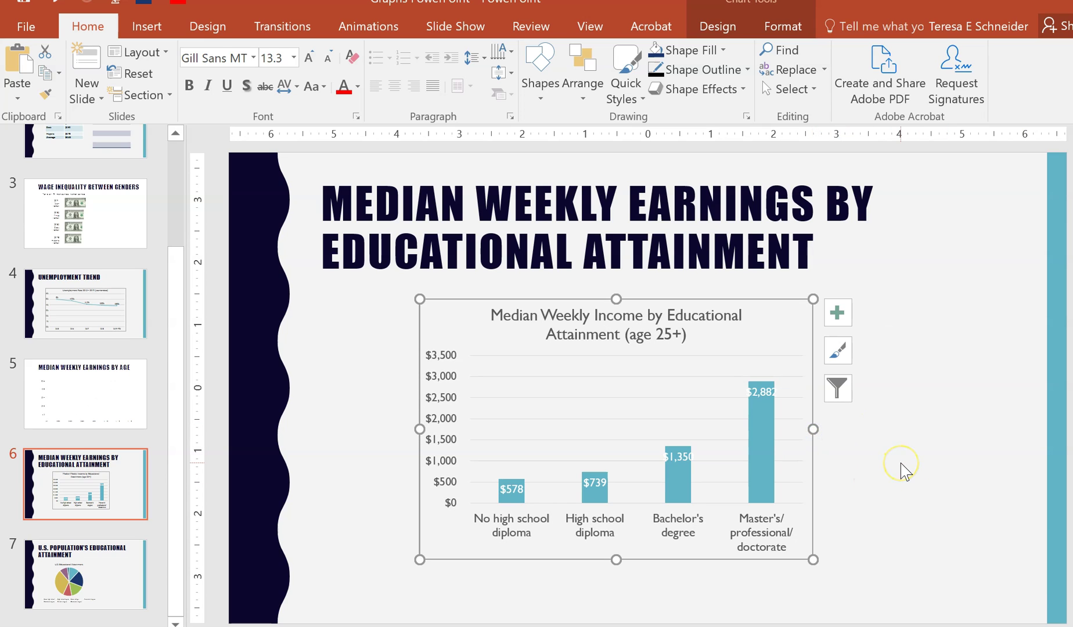
# Make the chart taller and wider again, then show slide 7
pyautogui.moveTo(617, 560); pyautogui.dragTo(617, 601)
pyautogui.moveTo(813, 450); pyautogui.dragTo(910, 448)
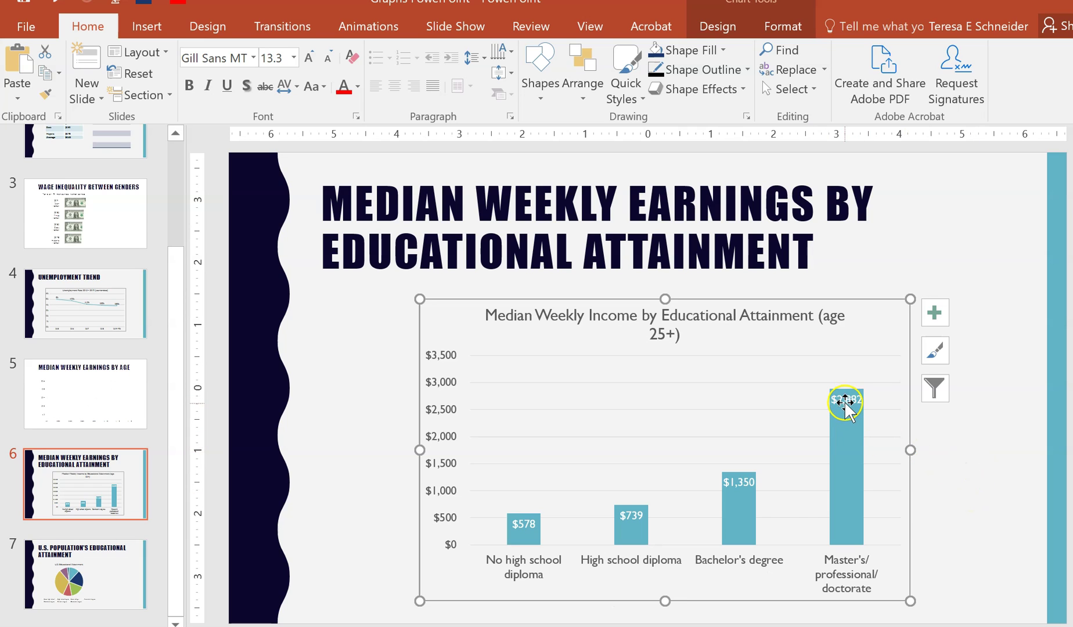
pyautogui.moveTo(844, 424)
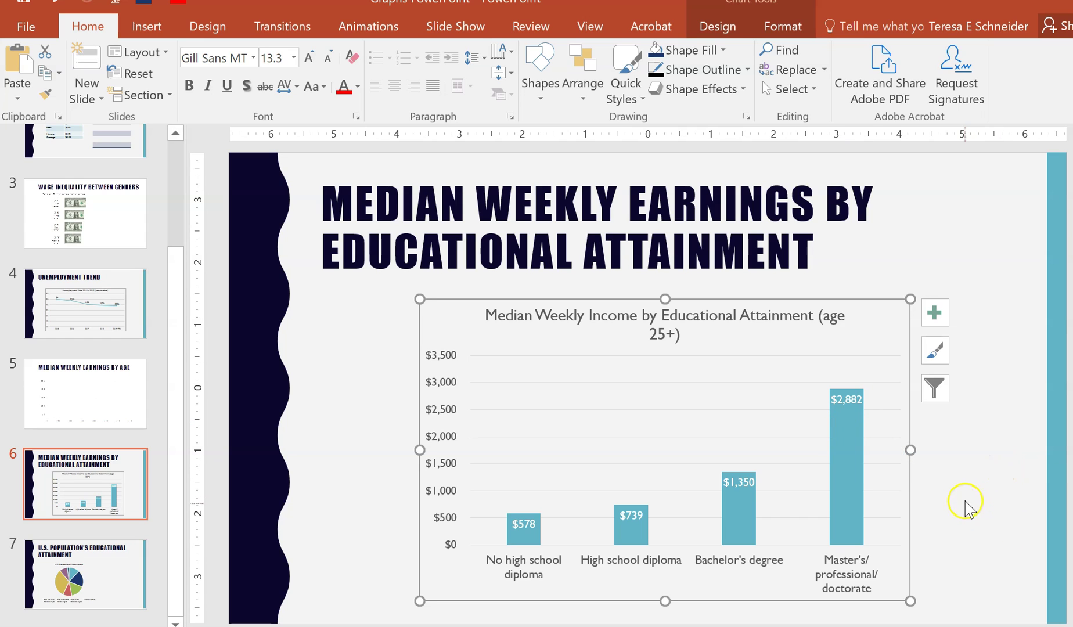
pyautogui.click(122, 581)
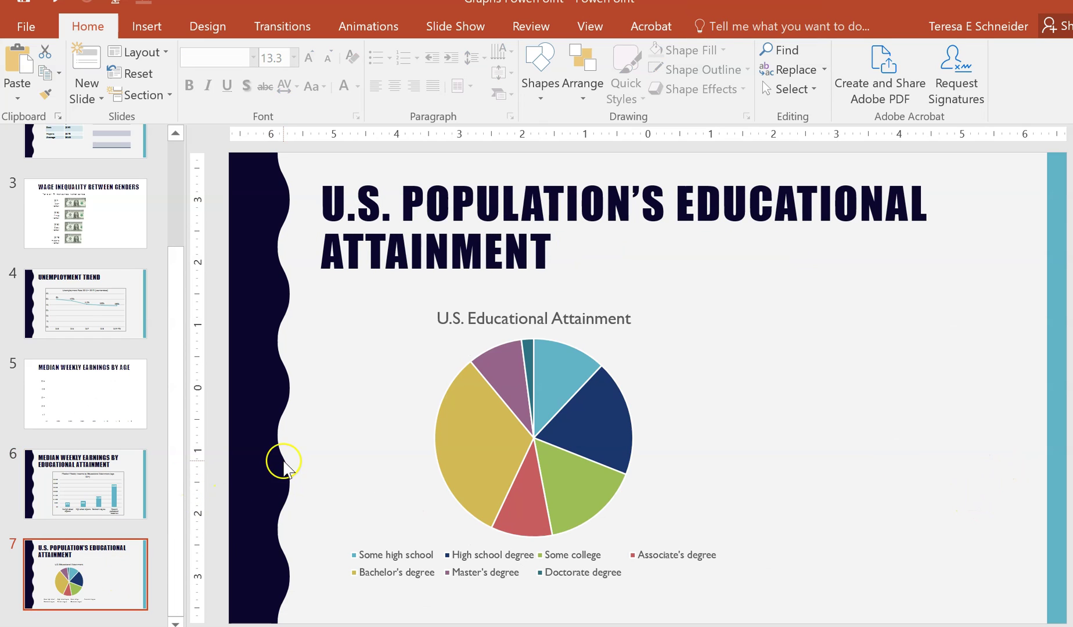
# On slide 7, select the education pie chart's Some high school slice and show chart design options
pyautogui.click(306, 454)
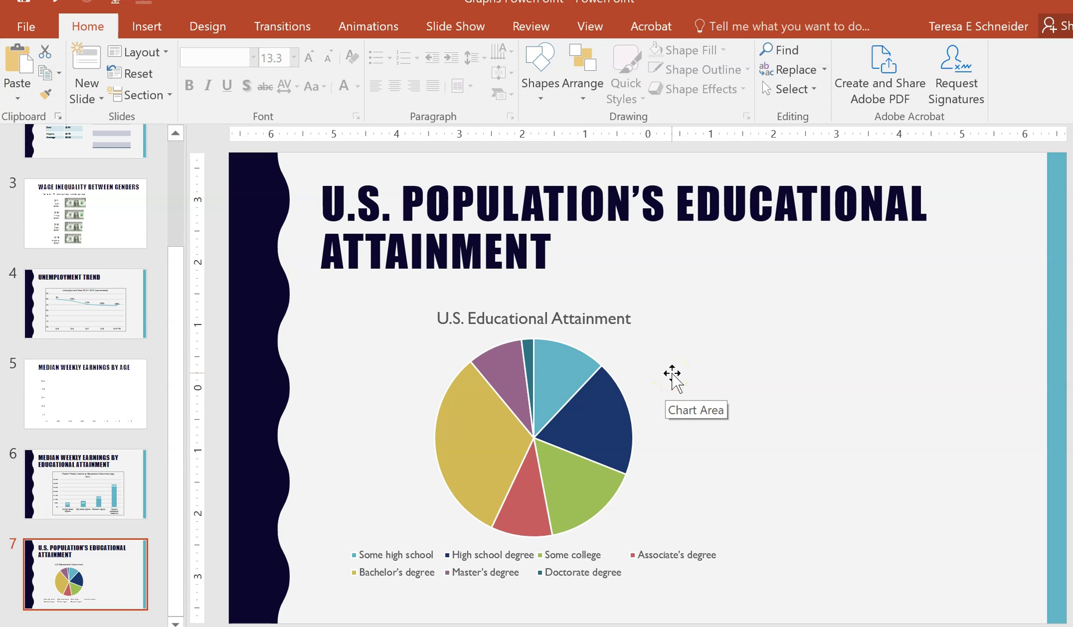
pyautogui.click(572, 365)
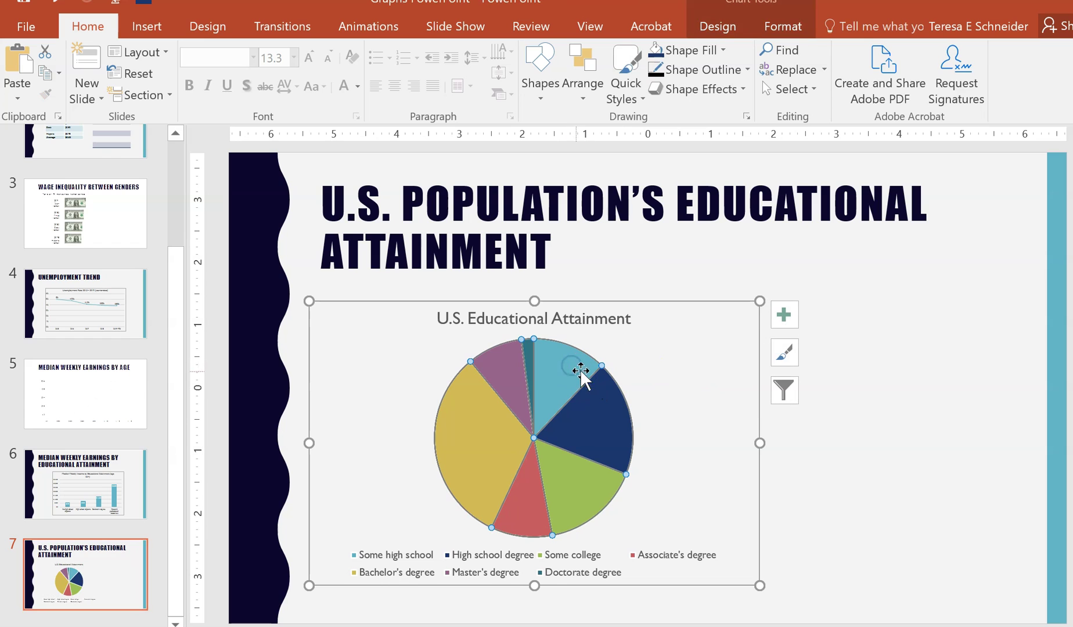
pyautogui.click(572, 349)
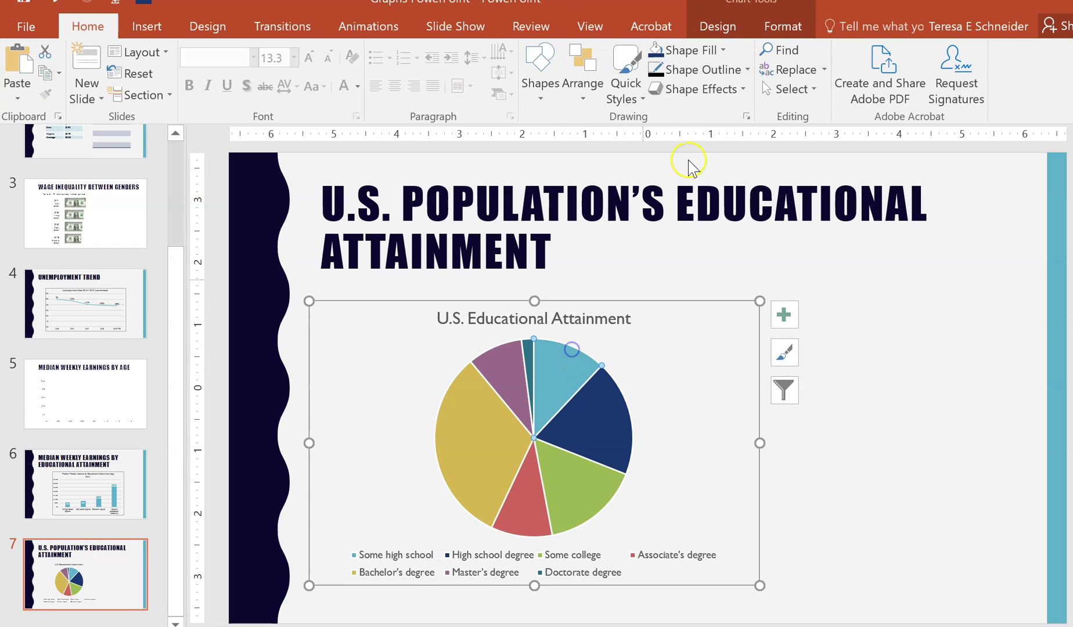
pyautogui.click(718, 27)
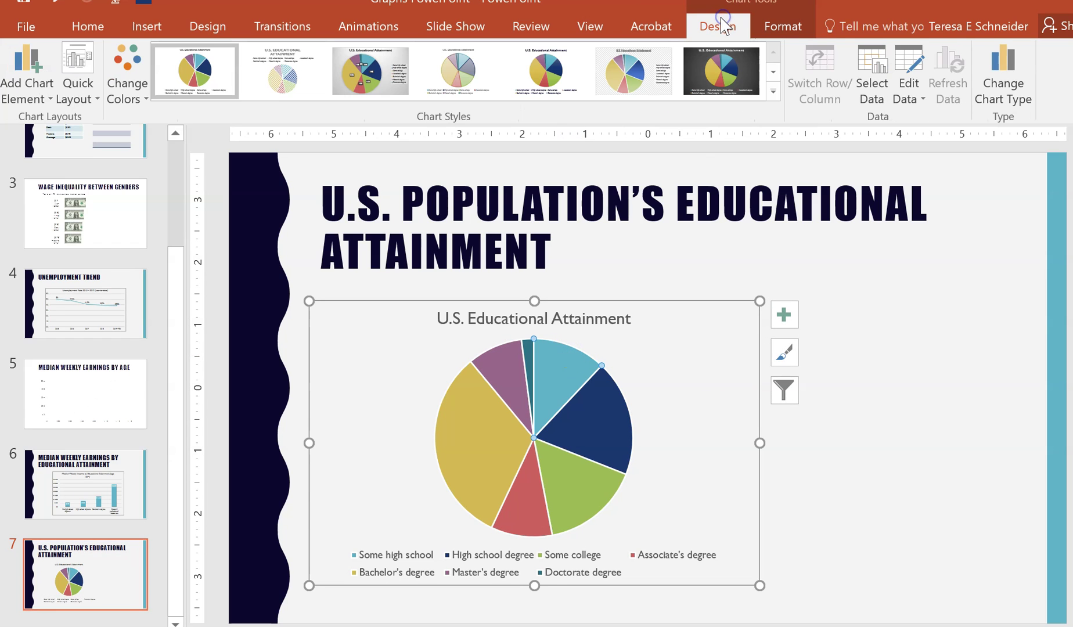
# Open the pie chart's data sheet and review the education labels and percentages in columns A and B
pyautogui.click(910, 77)
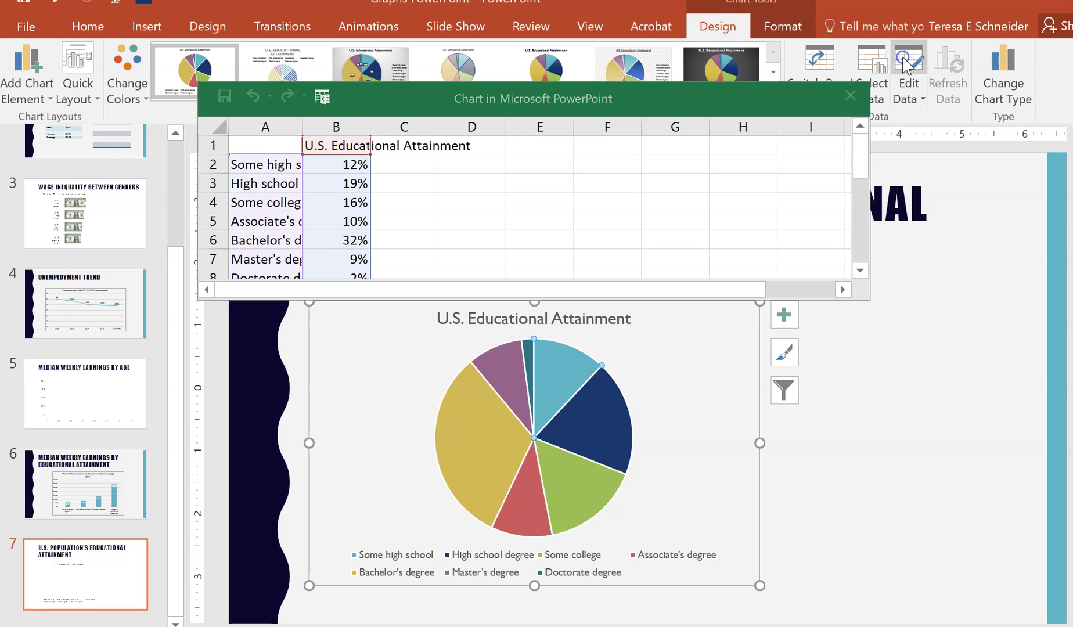
pyautogui.click(347, 202)
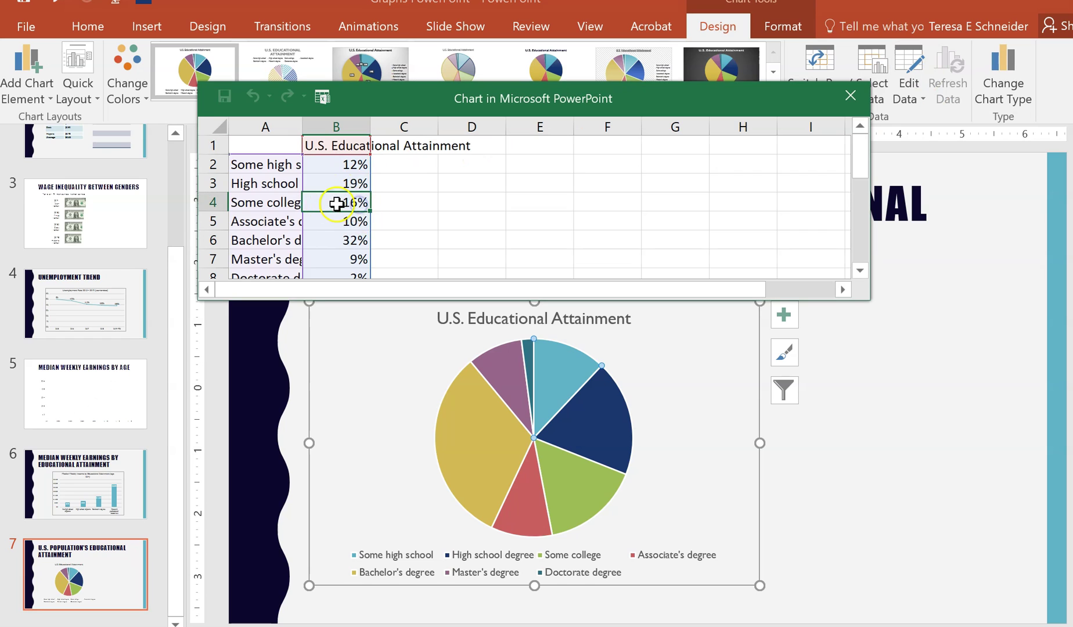
pyautogui.click(261, 222)
pyautogui.click(258, 183)
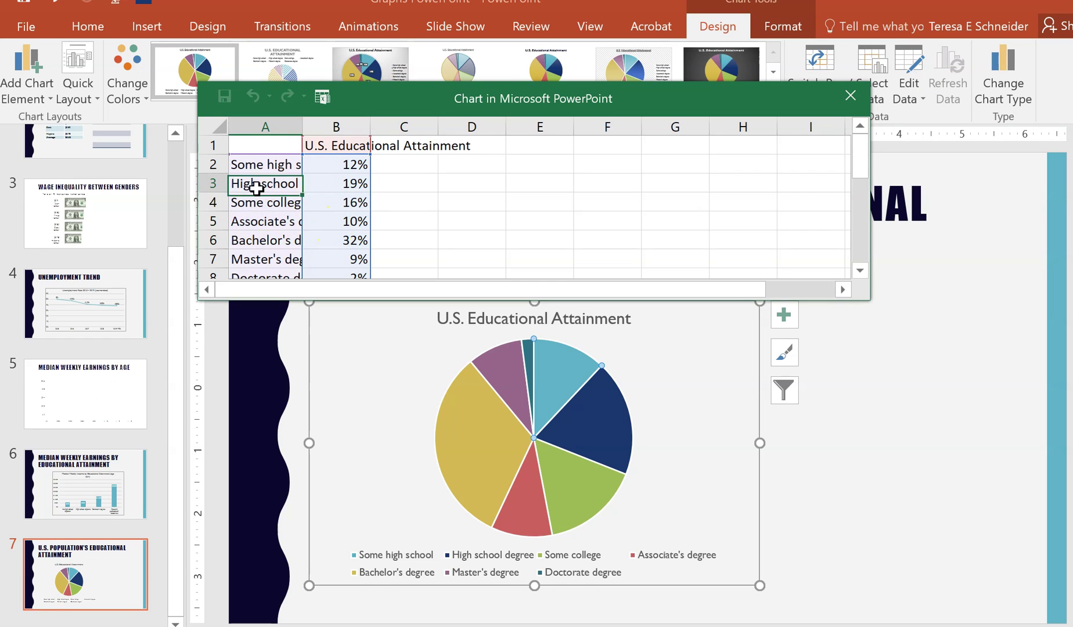
pyautogui.click(280, 166)
pyautogui.click(347, 147)
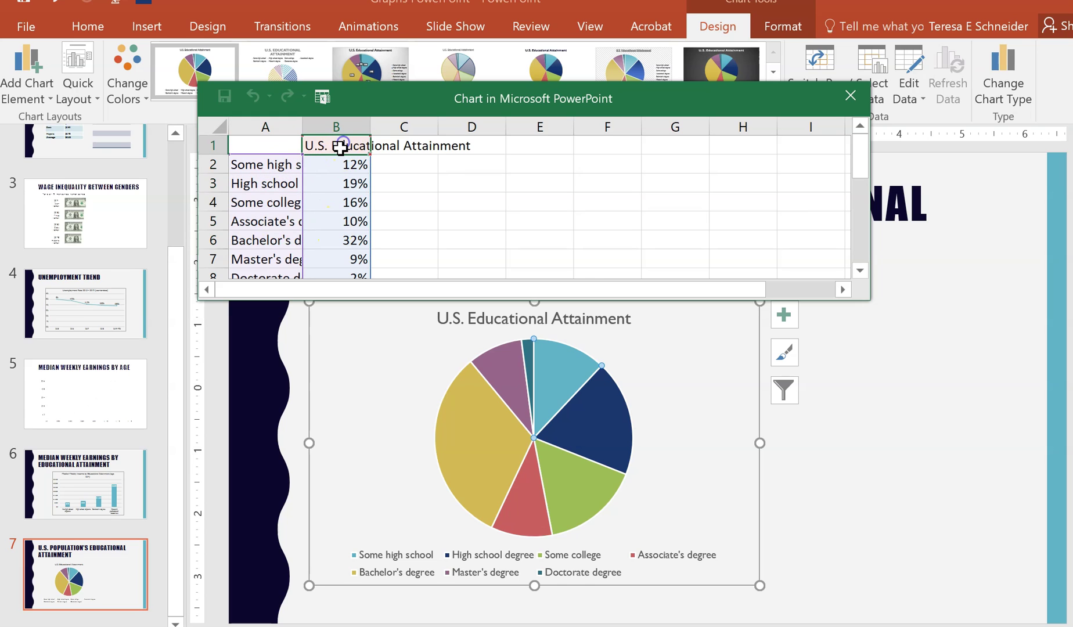
pyautogui.click(340, 165)
pyautogui.click(341, 184)
# Enlarge the data sheet to reveal rows 8–12 and move it up and to the left
pyautogui.moveTo(476, 301); pyautogui.dragTo(476, 387)
pyautogui.moveTo(520, 95); pyautogui.dragTo(400, 4)
pyautogui.click(548, 372)
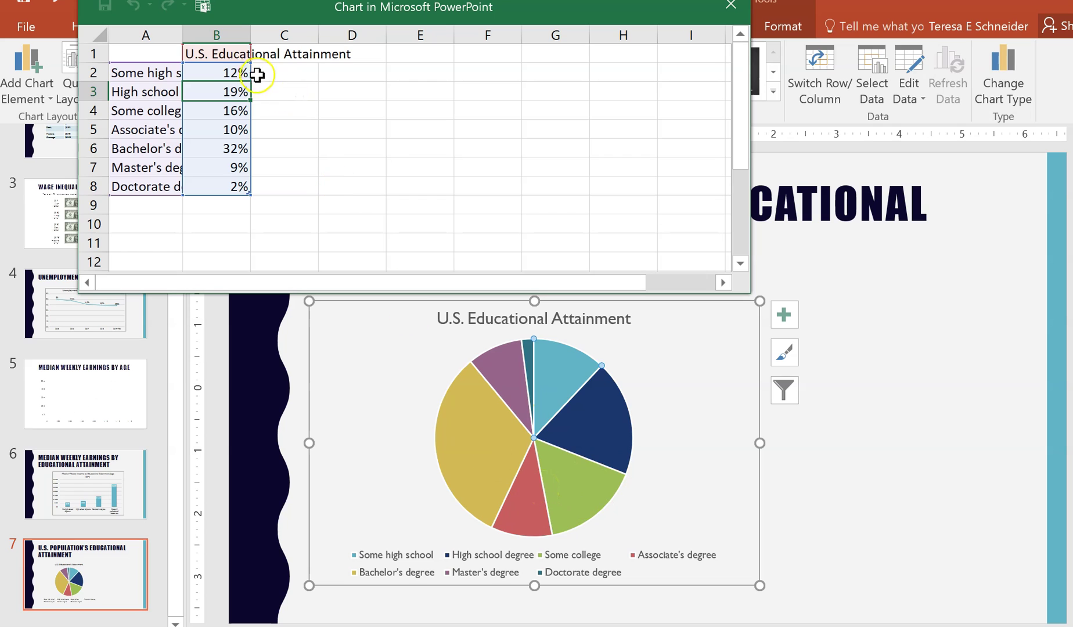
pyautogui.click(230, 71)
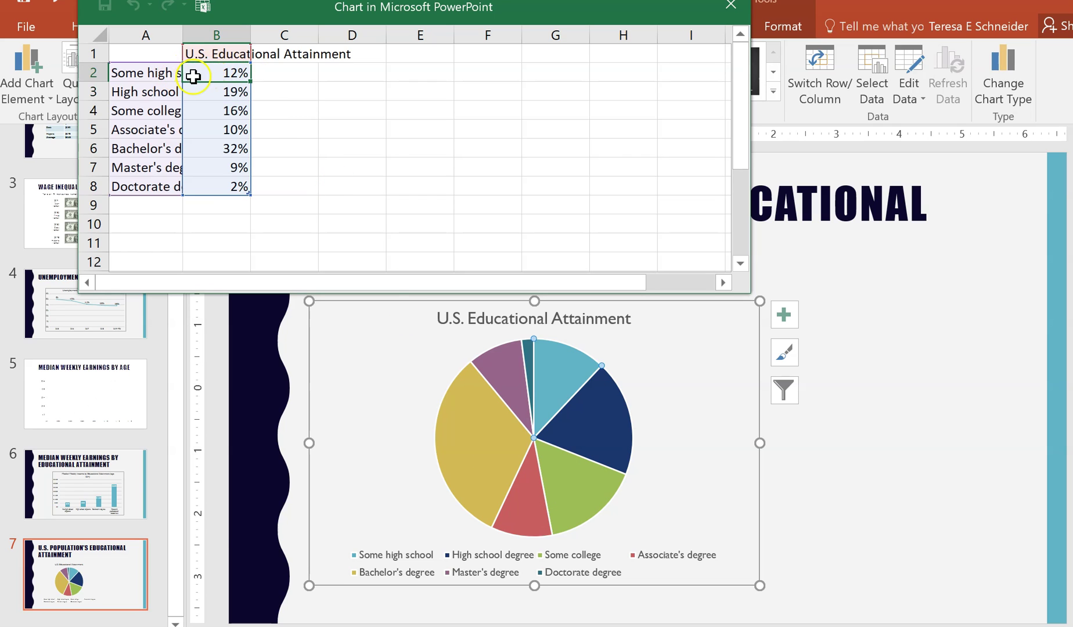
# Sort column B largest to smallest so Bachelor's degree (32%) leads, then close the data sheet
pyautogui.rightClick(206, 72)
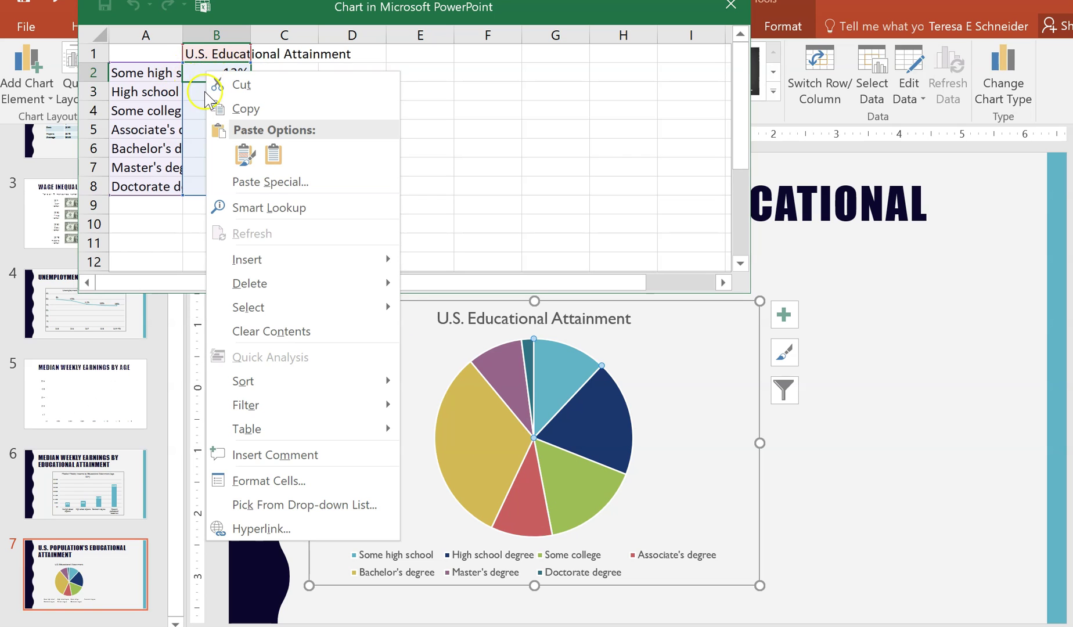
pyautogui.moveTo(272, 377)
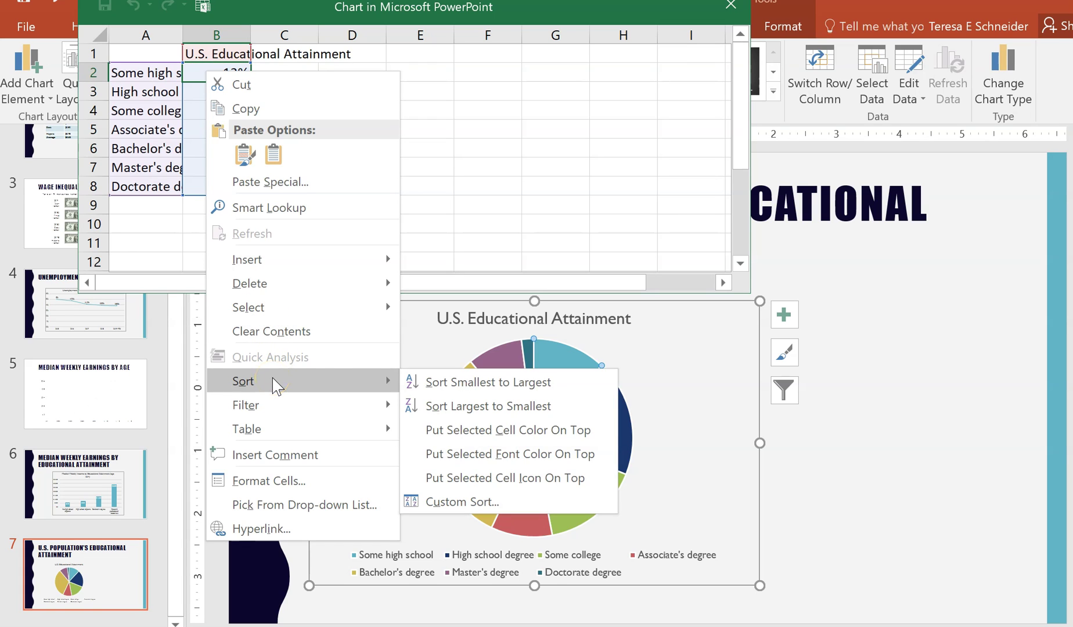
pyautogui.click(441, 388)
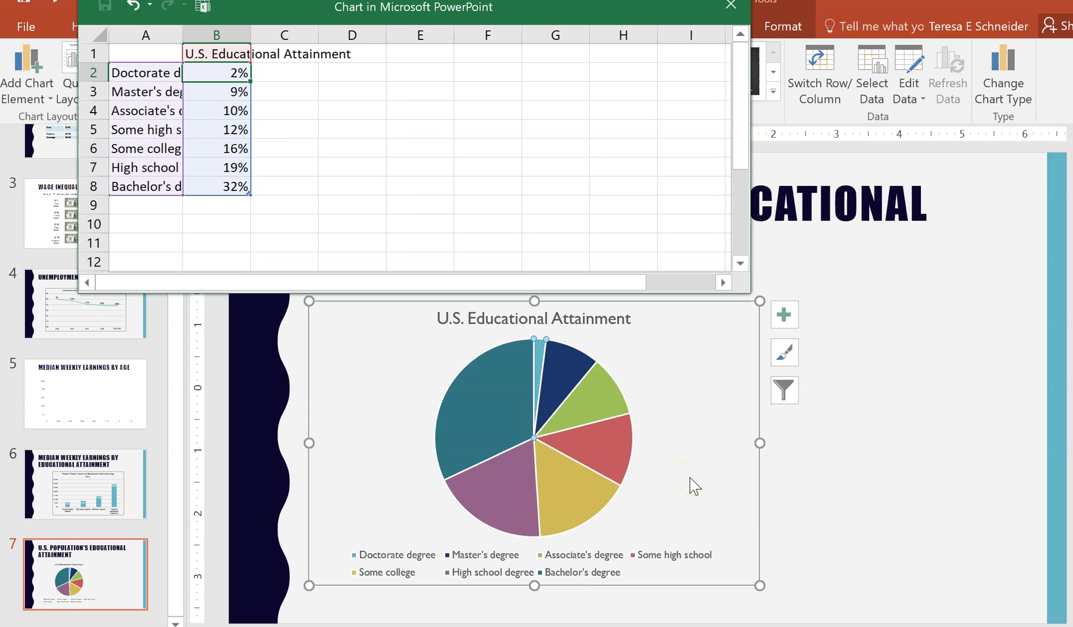
pyautogui.rightClick(231, 76)
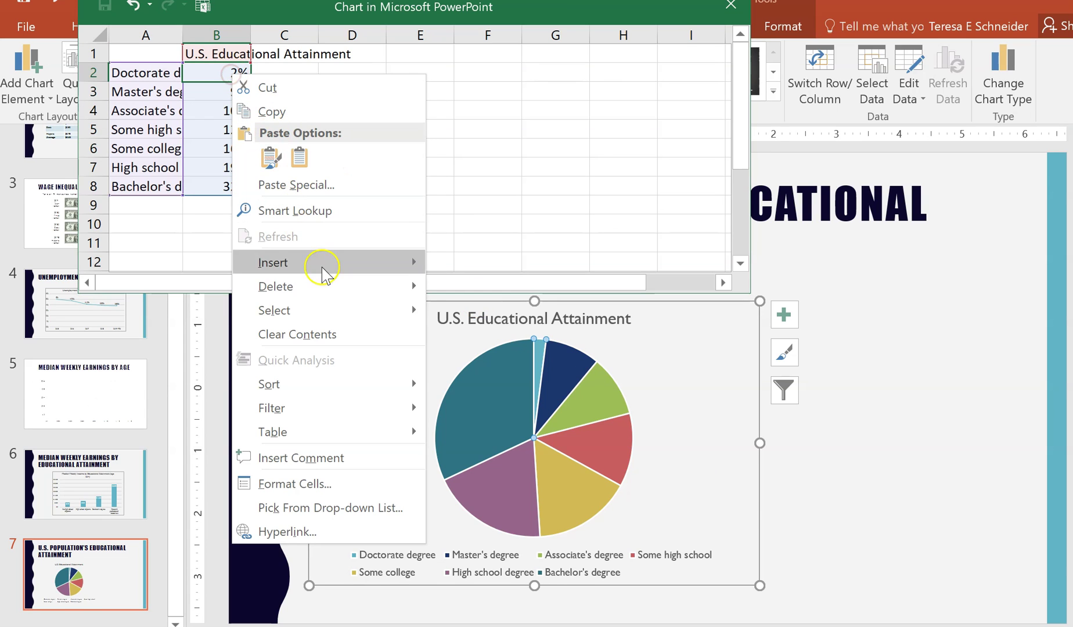
pyautogui.moveTo(331, 383)
pyautogui.click(458, 409)
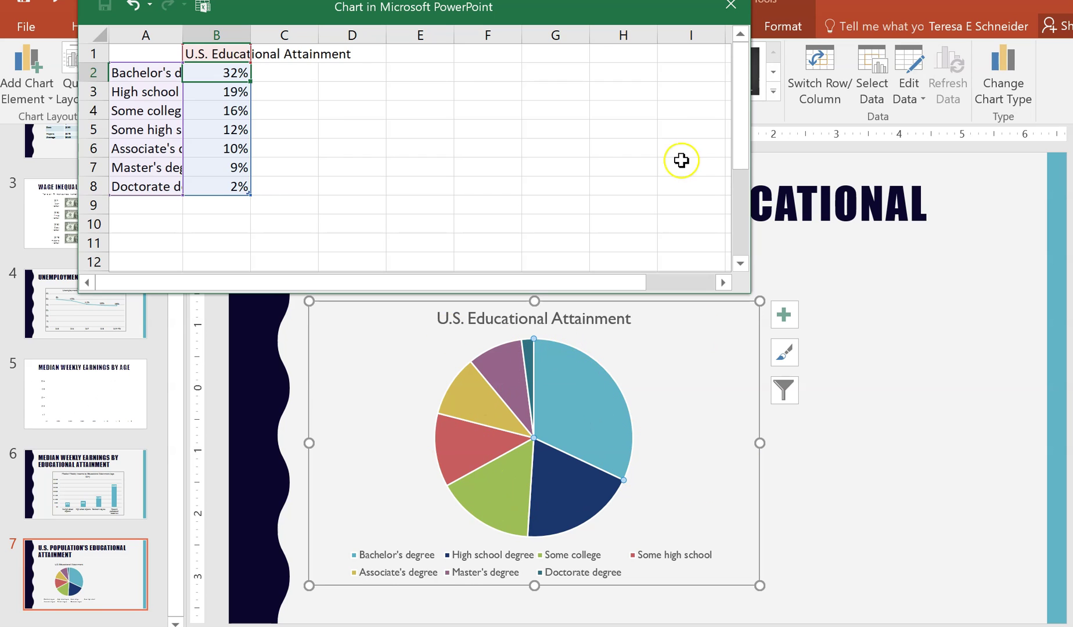
pyautogui.click(731, 13)
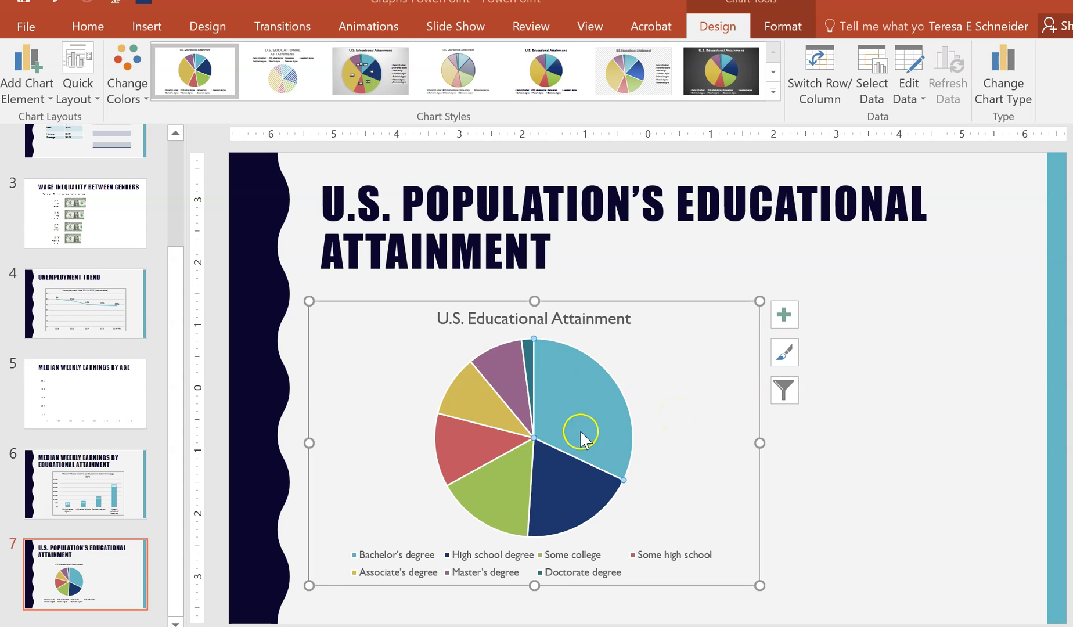
# Add Best Fit percentage data labels to the pie, then select its labels, slices and chart area
pyautogui.click(38, 89)
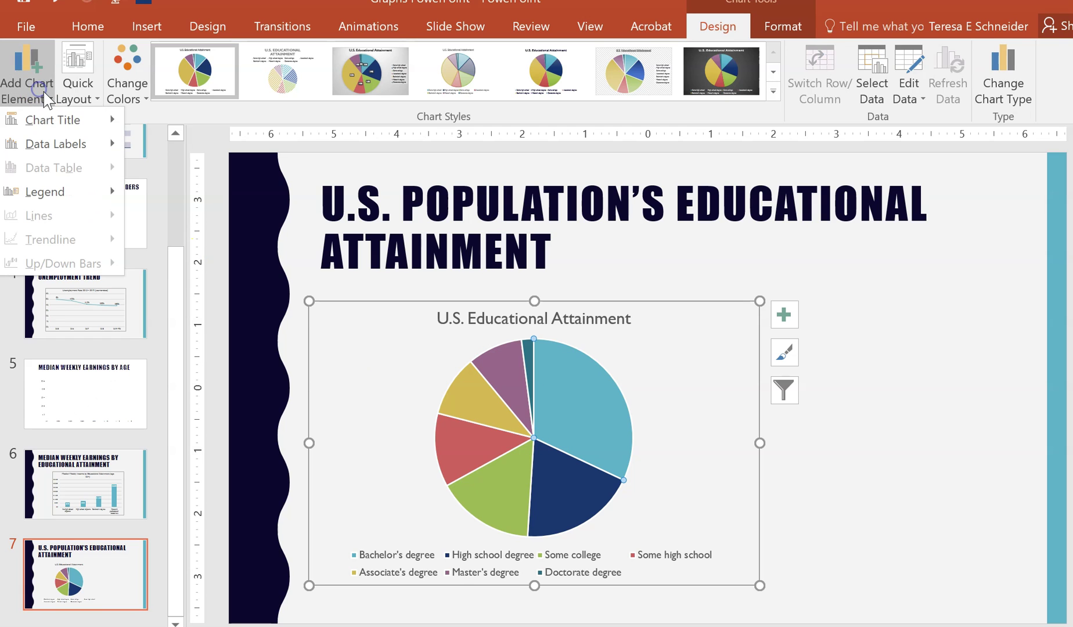
pyautogui.moveTo(53, 143)
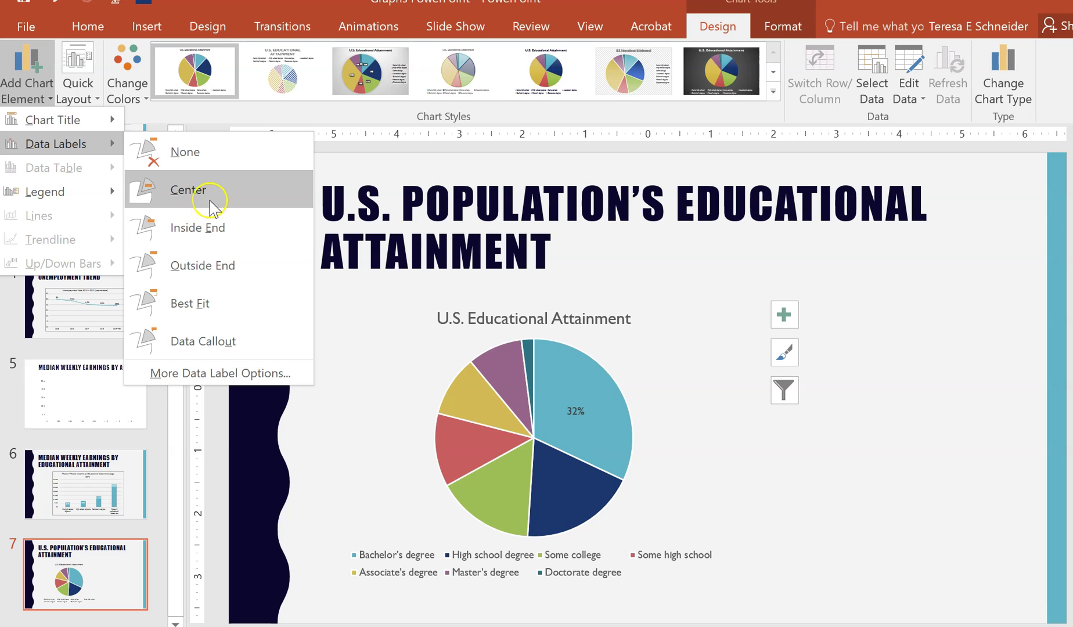
pyautogui.click(804, 483)
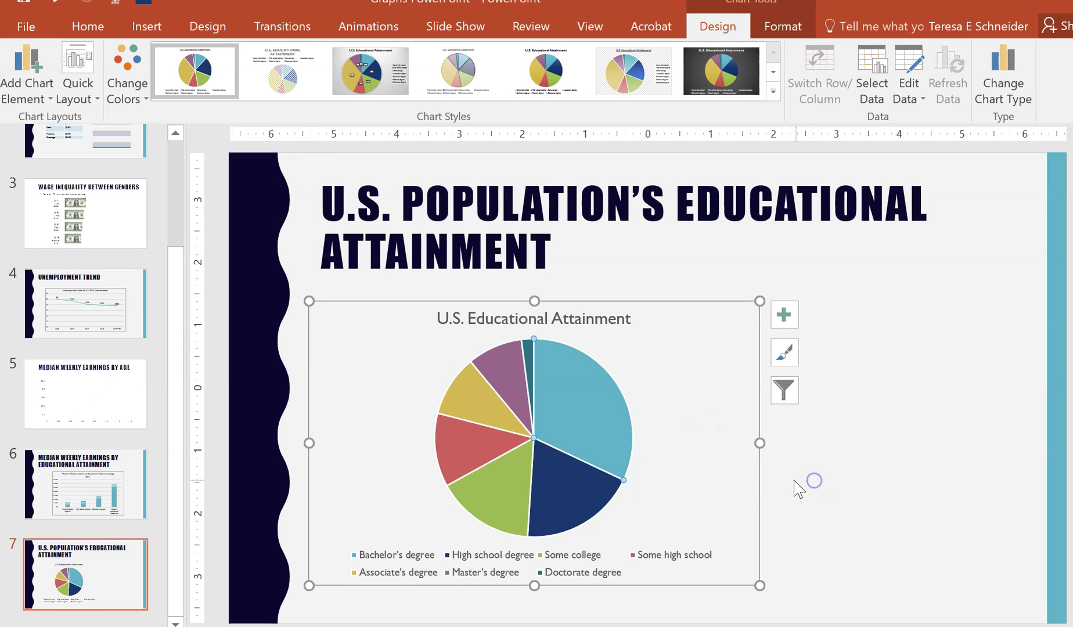
pyautogui.click(26, 81)
pyautogui.moveTo(84, 154)
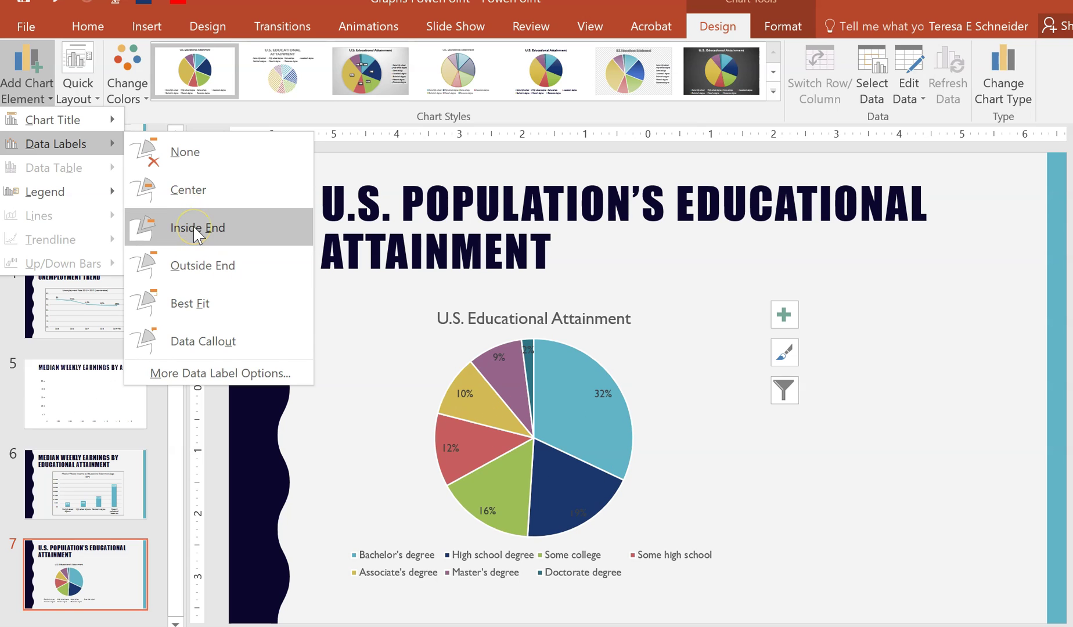
pyautogui.click(180, 305)
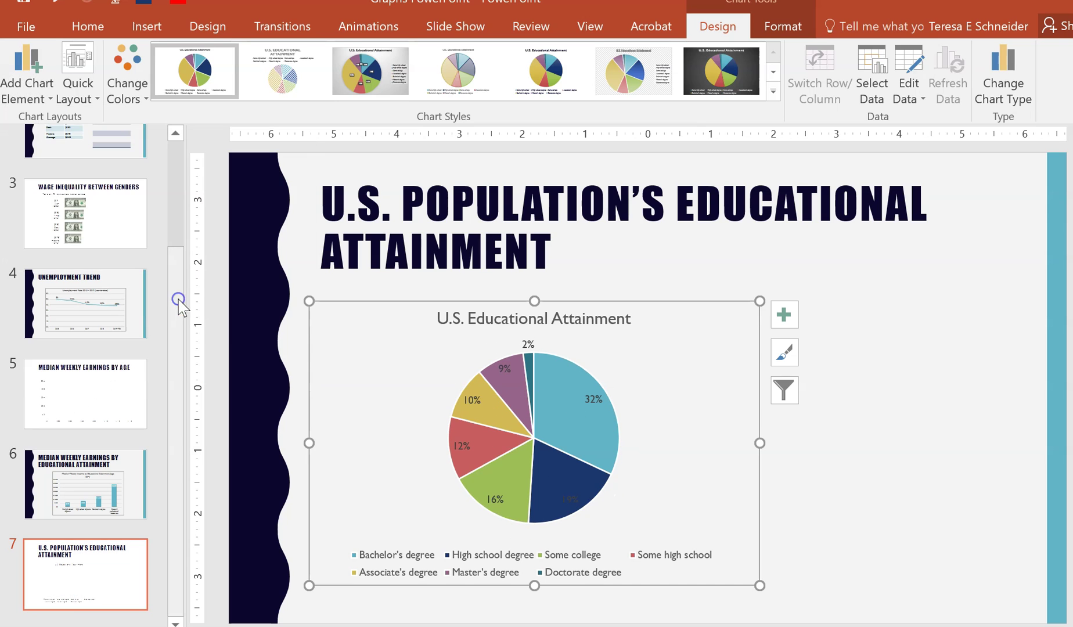
pyautogui.click(571, 483)
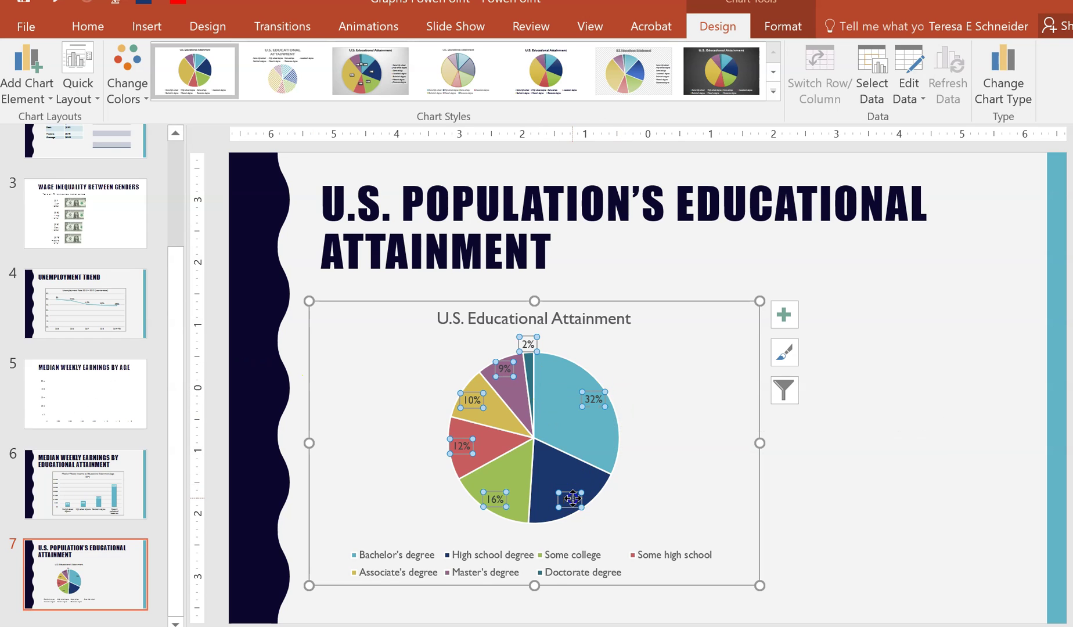
pyautogui.click(579, 360)
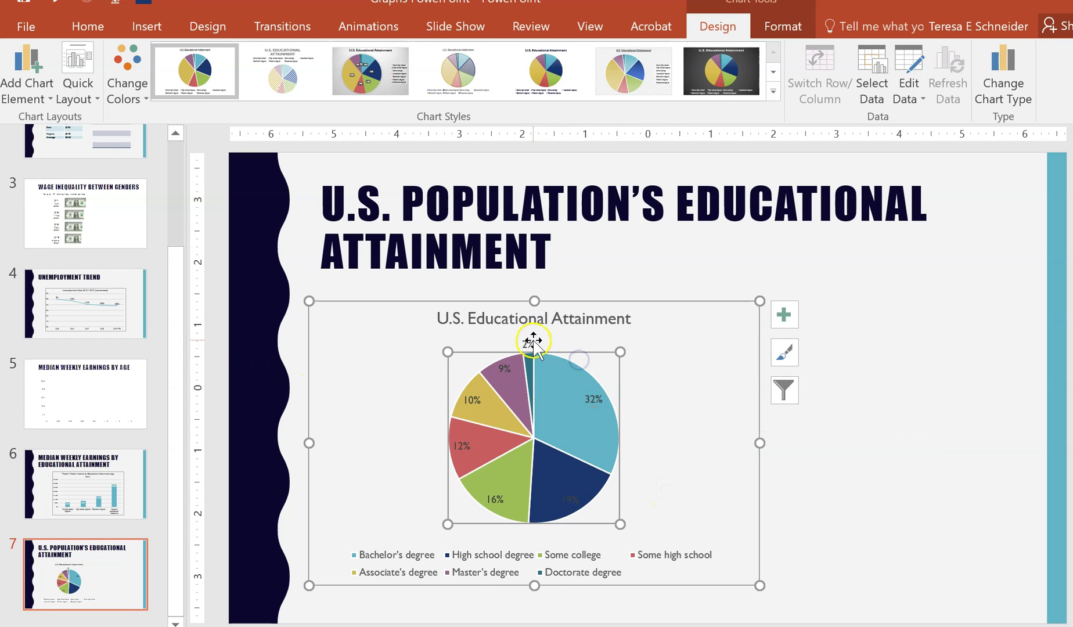
pyautogui.click(557, 363)
pyautogui.click(641, 361)
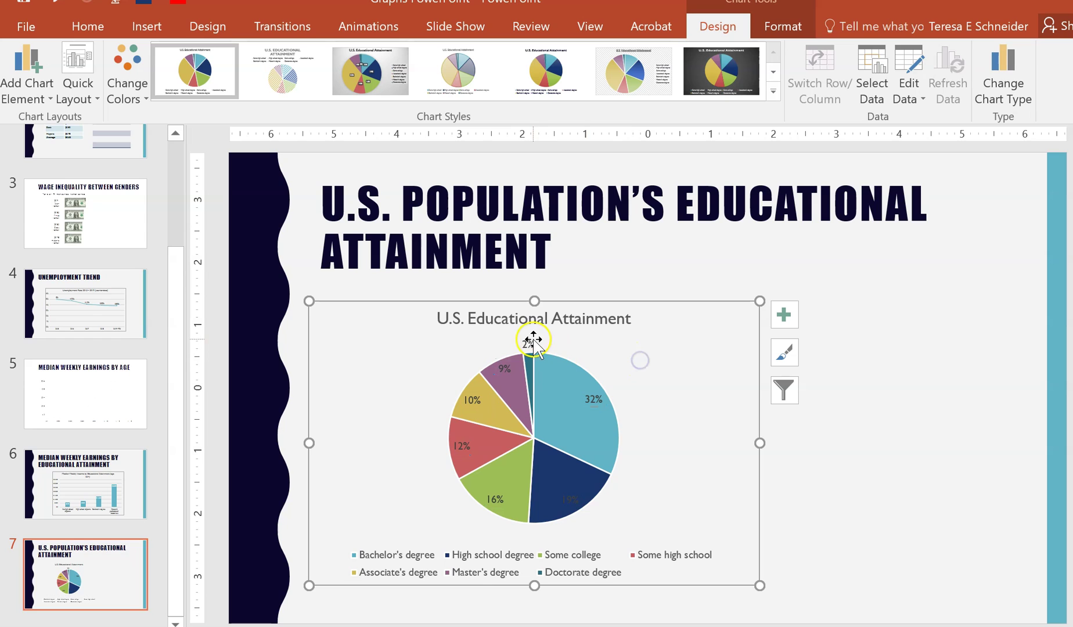
pyautogui.click(654, 455)
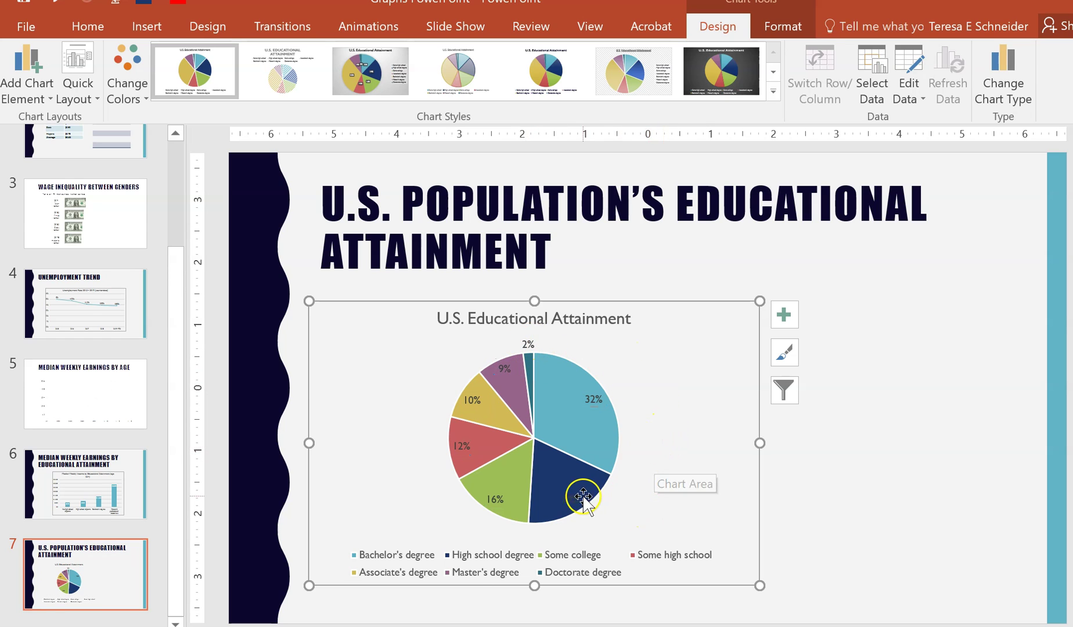
pyautogui.click(571, 472)
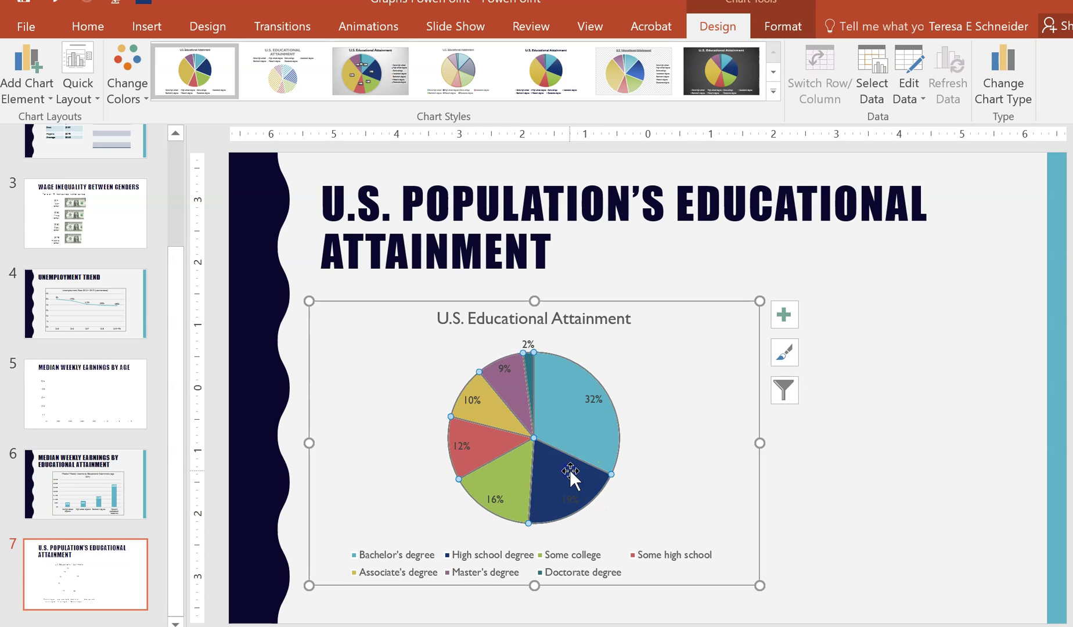
pyautogui.click(565, 440)
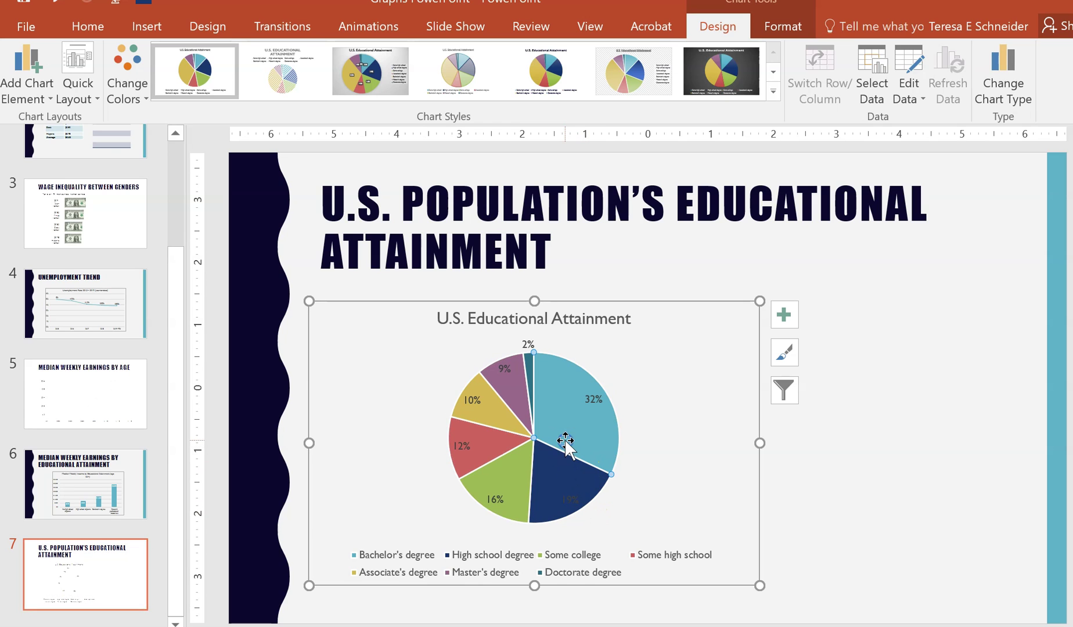
pyautogui.click(771, 28)
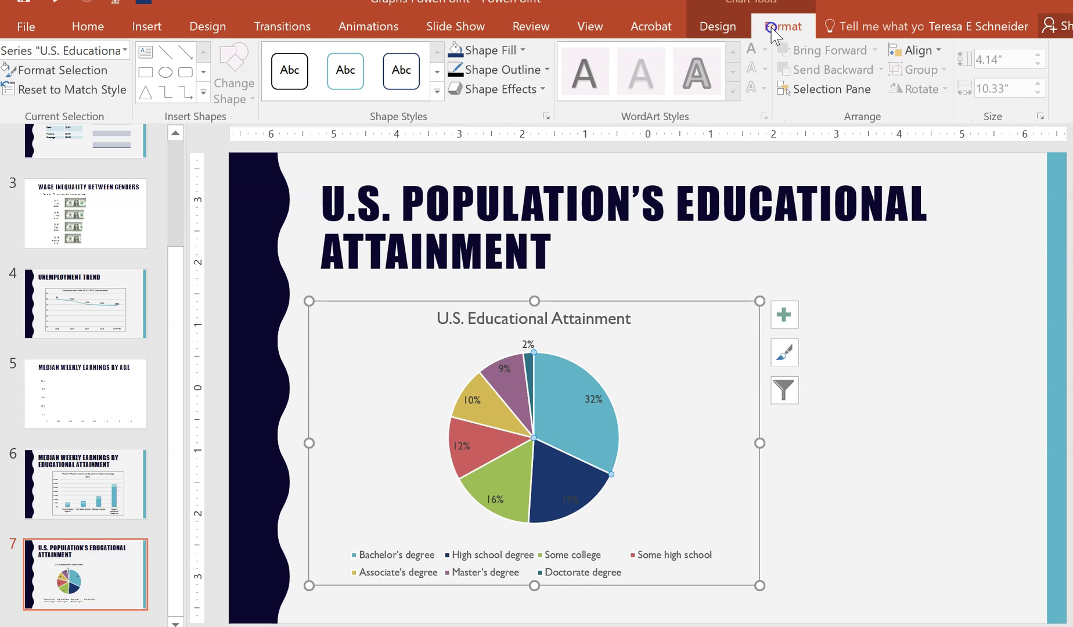
pyautogui.click(524, 50)
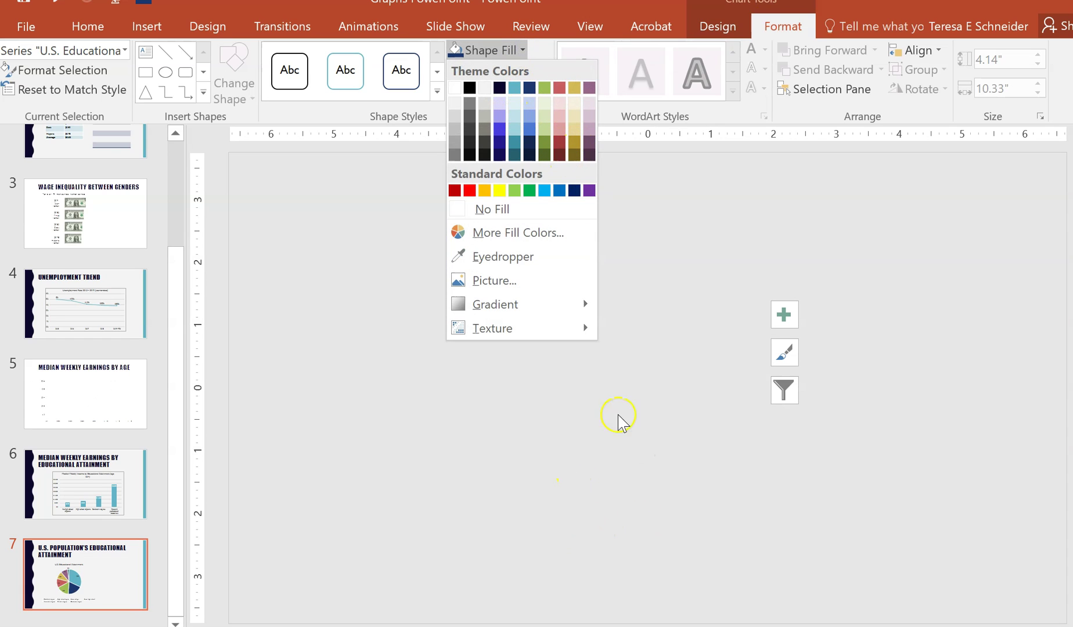
pyautogui.click(619, 416)
pyautogui.click(129, 587)
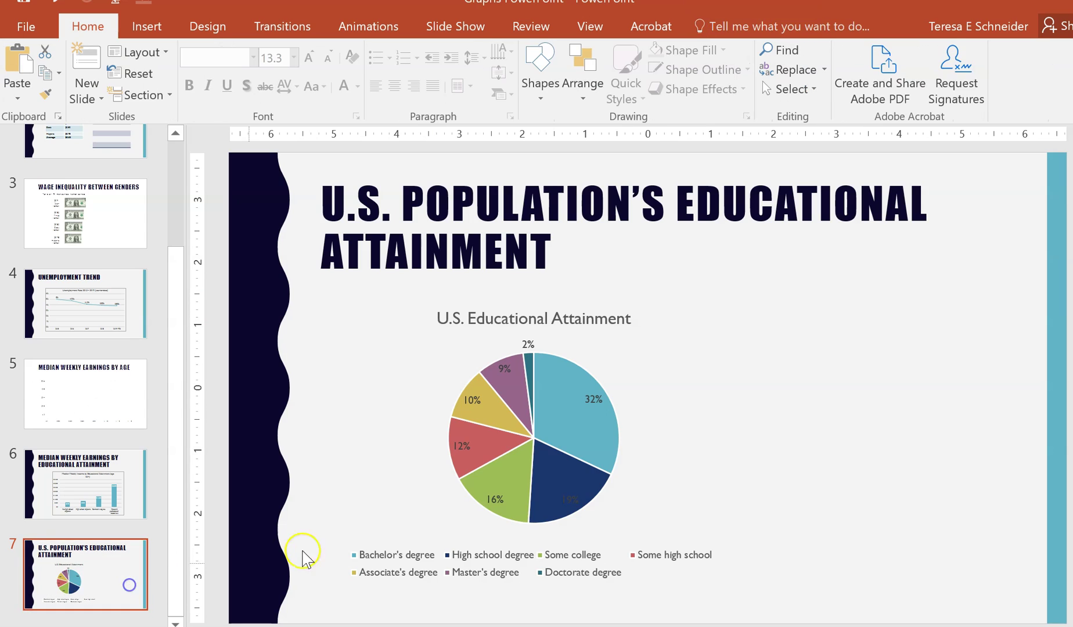
pyautogui.click(562, 470)
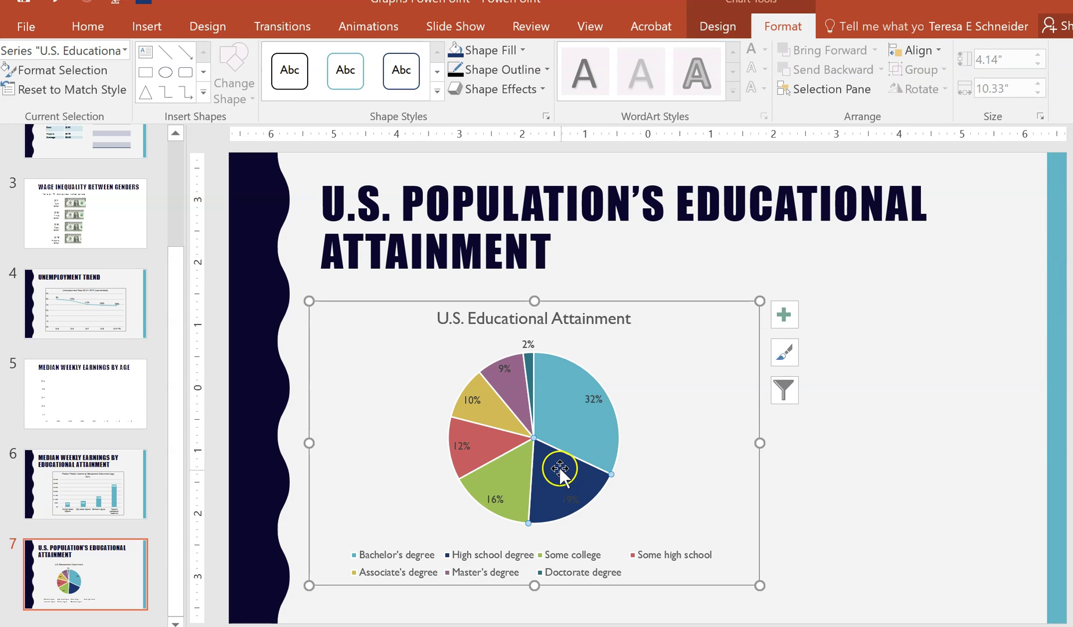
pyautogui.click(518, 50)
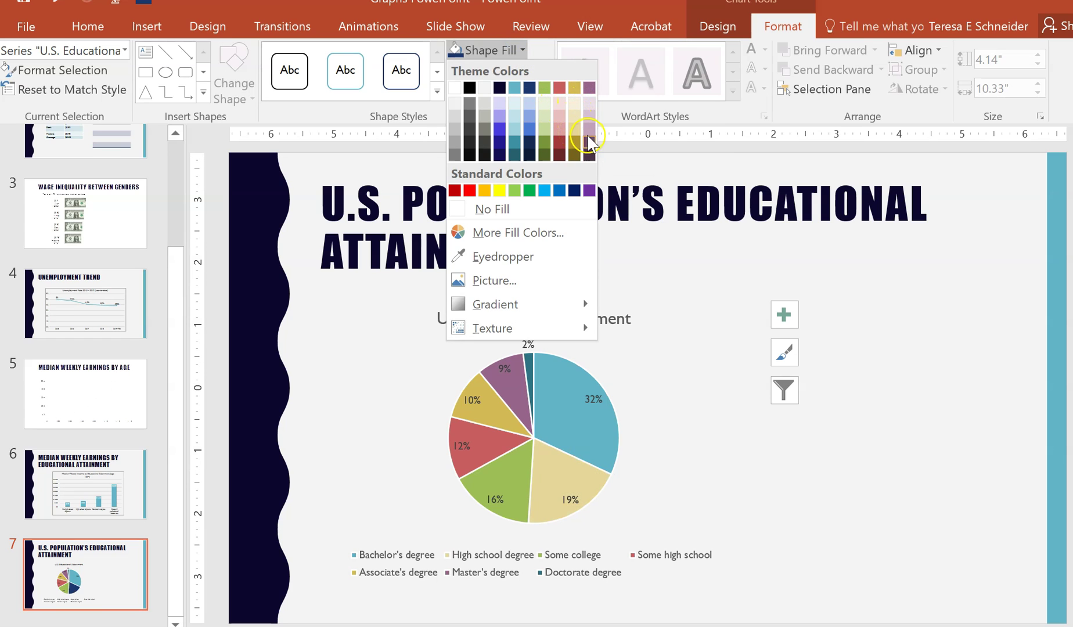
pyautogui.click(590, 473)
pyautogui.click(582, 500)
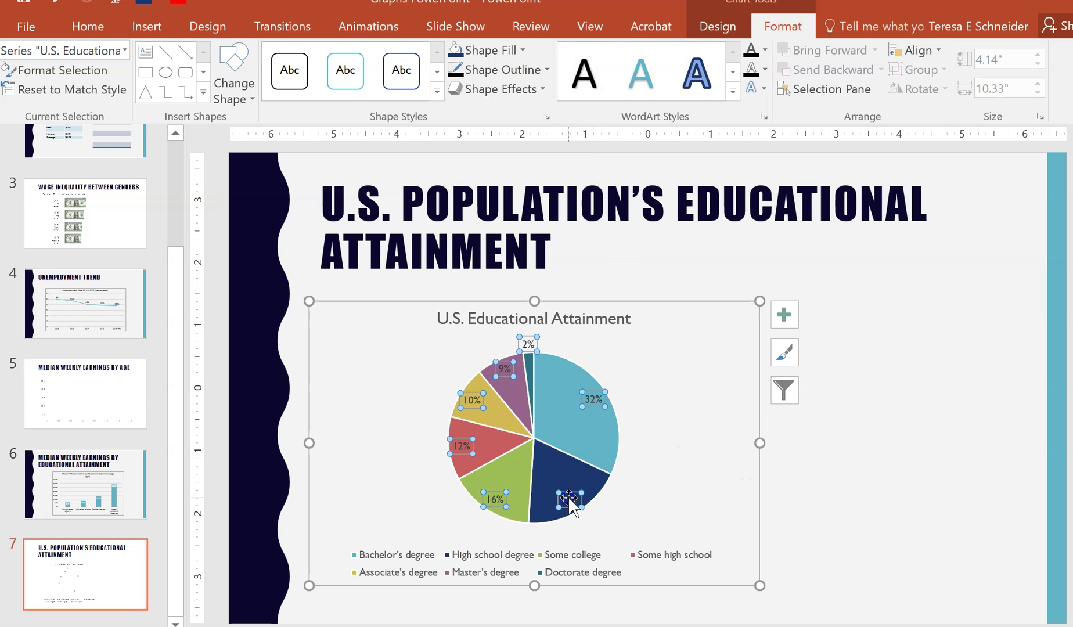
# Make the navy slice's 19% label white and close the Format Background pane
pyautogui.doubleClick(582, 499)
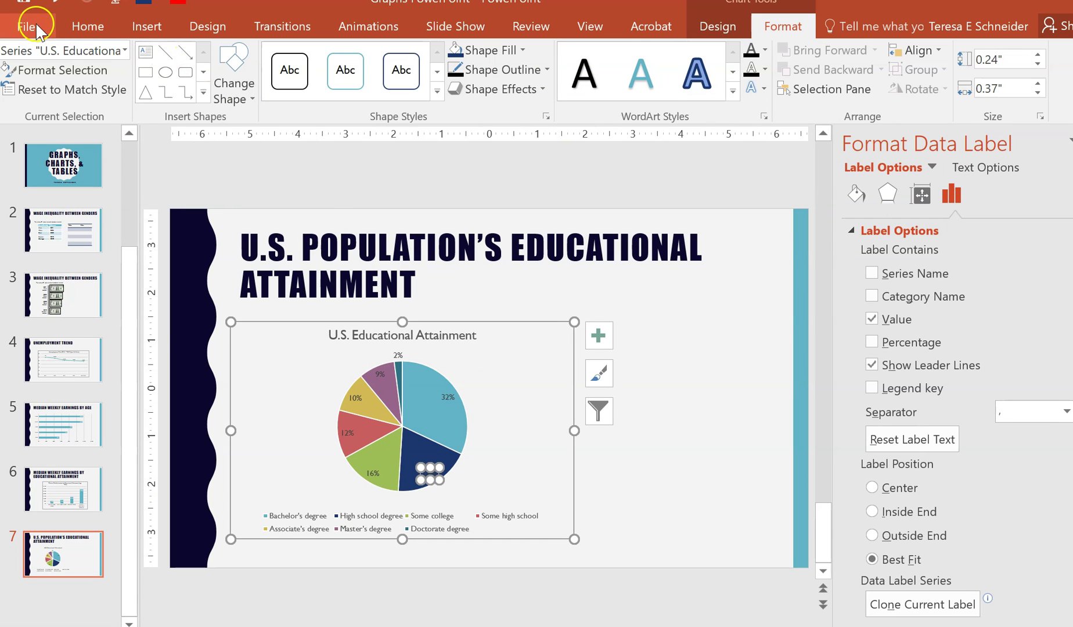
pyautogui.click(81, 28)
pyautogui.click(357, 86)
pyautogui.click(351, 124)
pyautogui.click(649, 478)
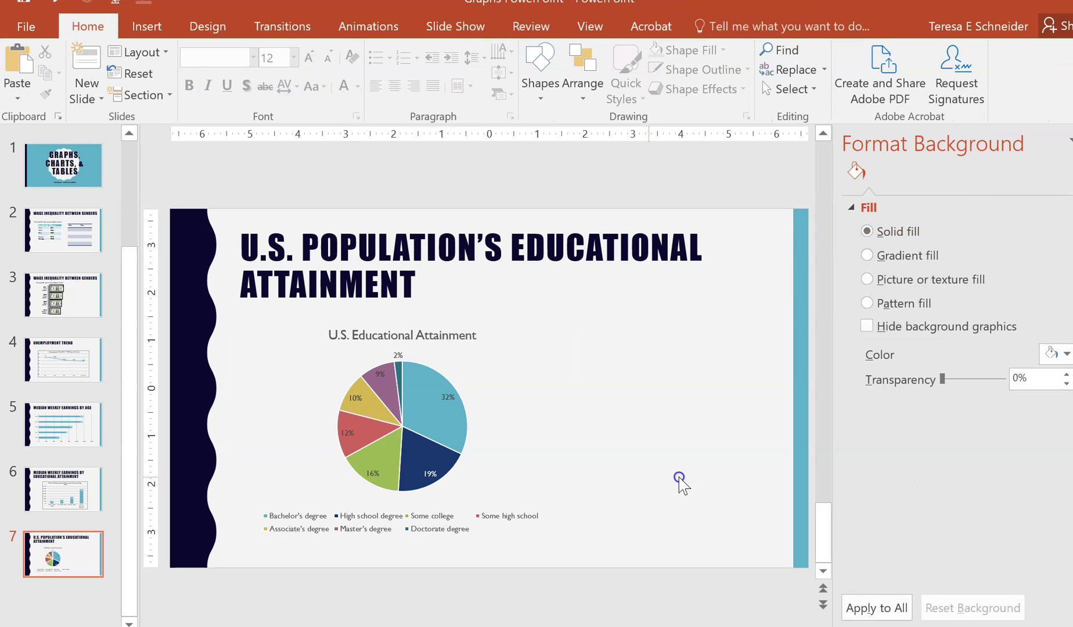
pyautogui.click(1061, 139)
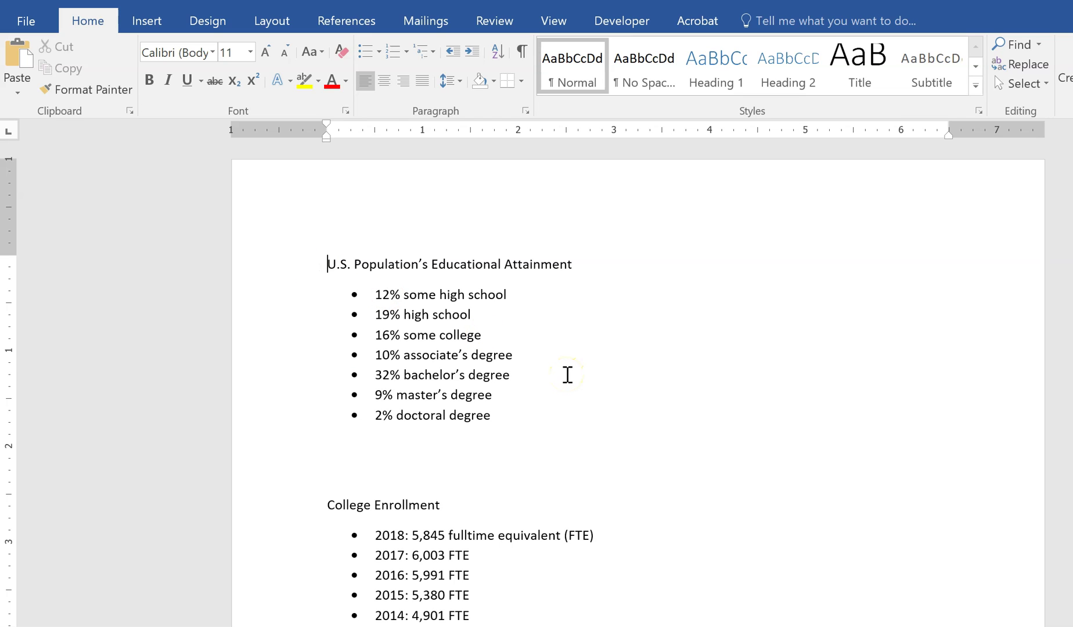
# Add two blank lines above the Educational Attainment heading and place the cursor on the empty line
pyautogui.press('Return')
pyautogui.press('Return')
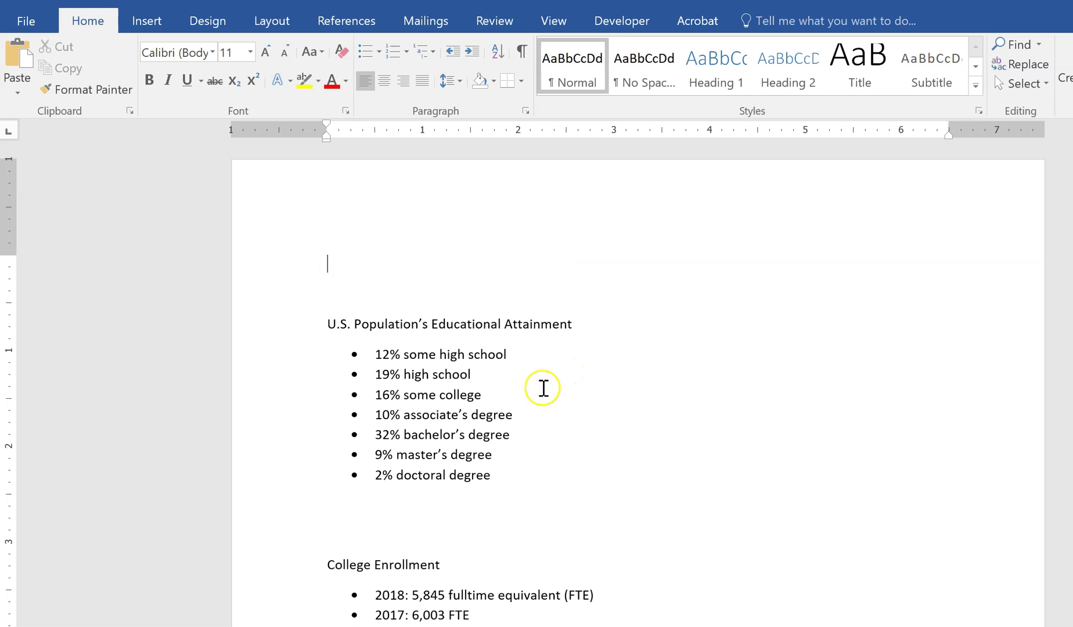
pyautogui.moveTo(374, 355); pyautogui.dragTo(540, 512)
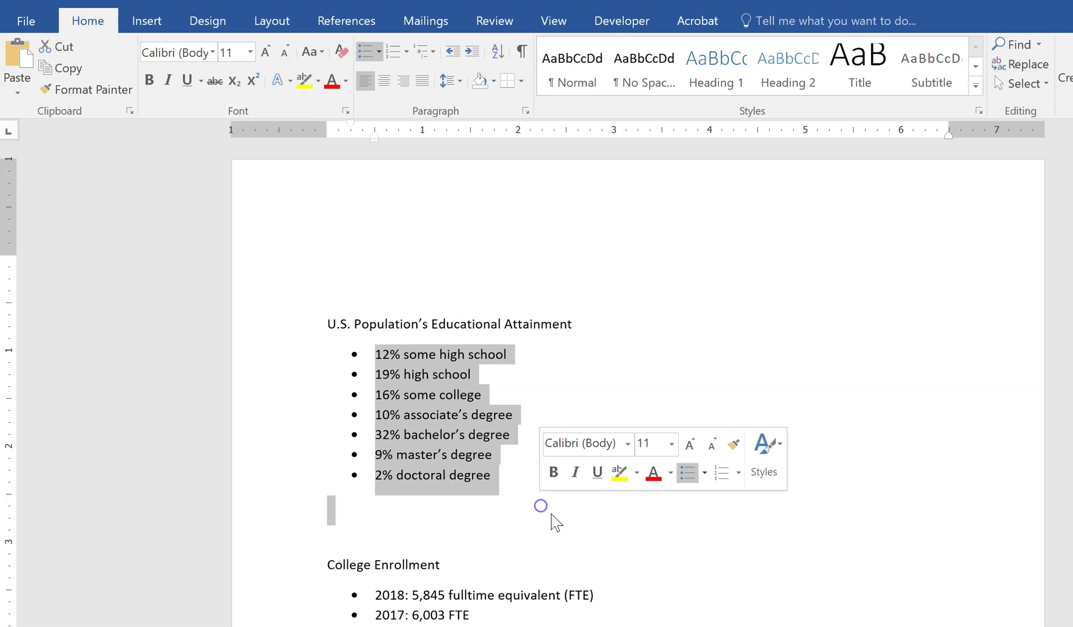
pyautogui.click(476, 517)
pyautogui.moveTo(375, 355); pyautogui.dragTo(511, 477)
pyautogui.click(484, 487)
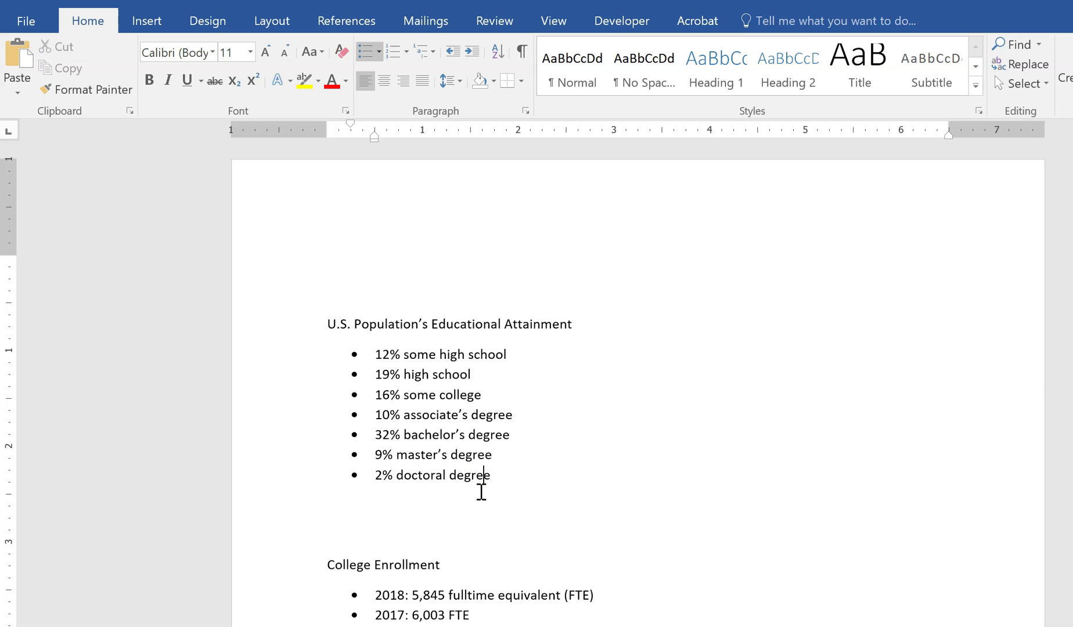
pyautogui.click(328, 303)
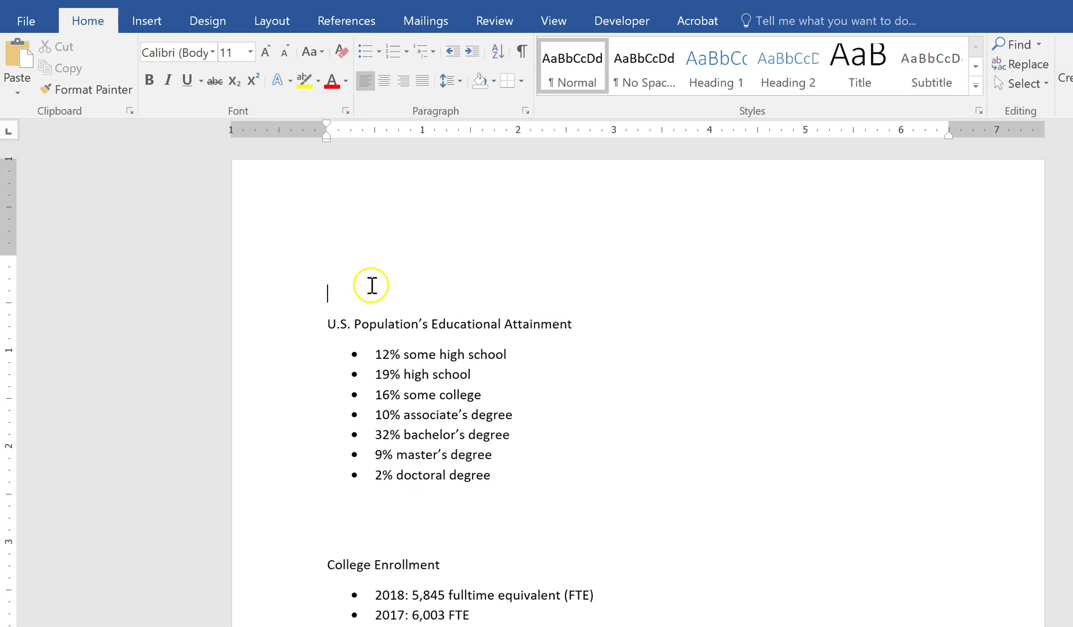
pyautogui.click(152, 22)
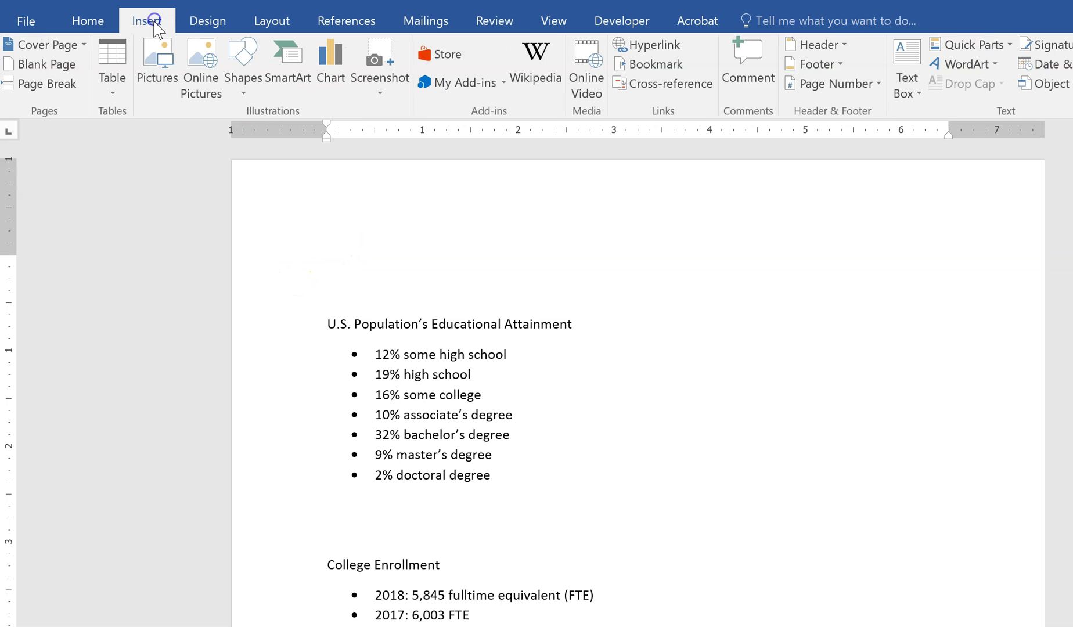
# Insert a default Sales pie chart above the heading and close its data sheet
pyautogui.click(328, 80)
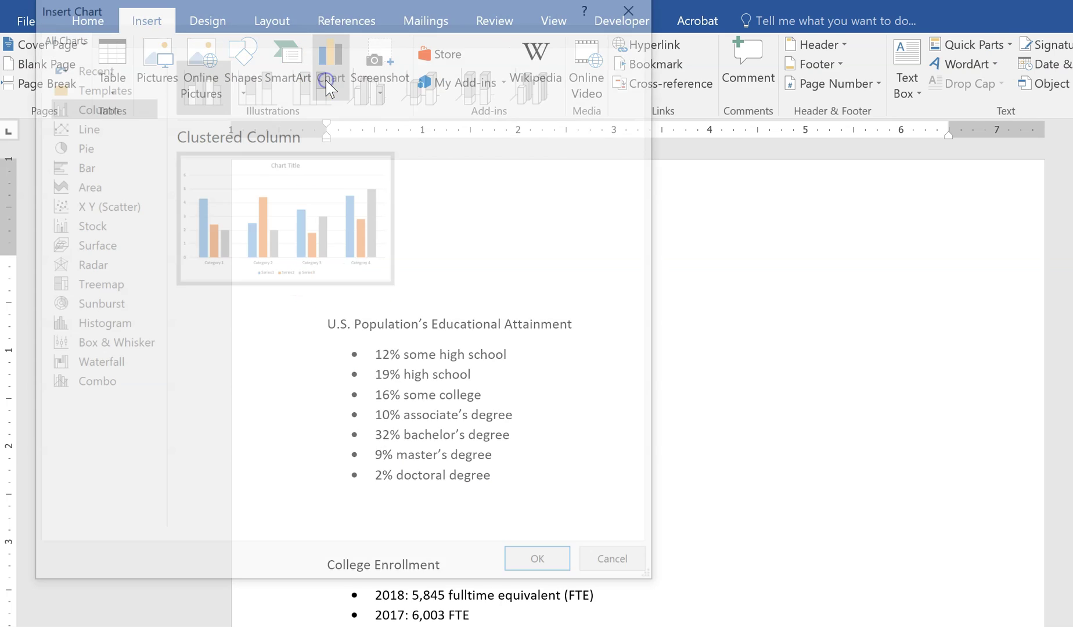
pyautogui.click(95, 145)
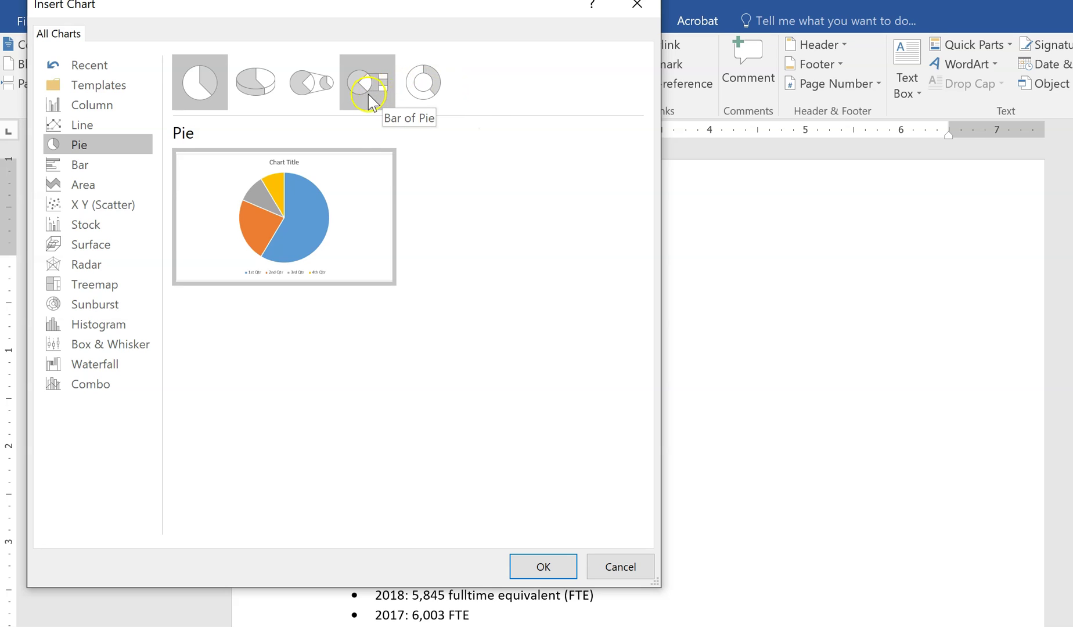
pyautogui.click(529, 569)
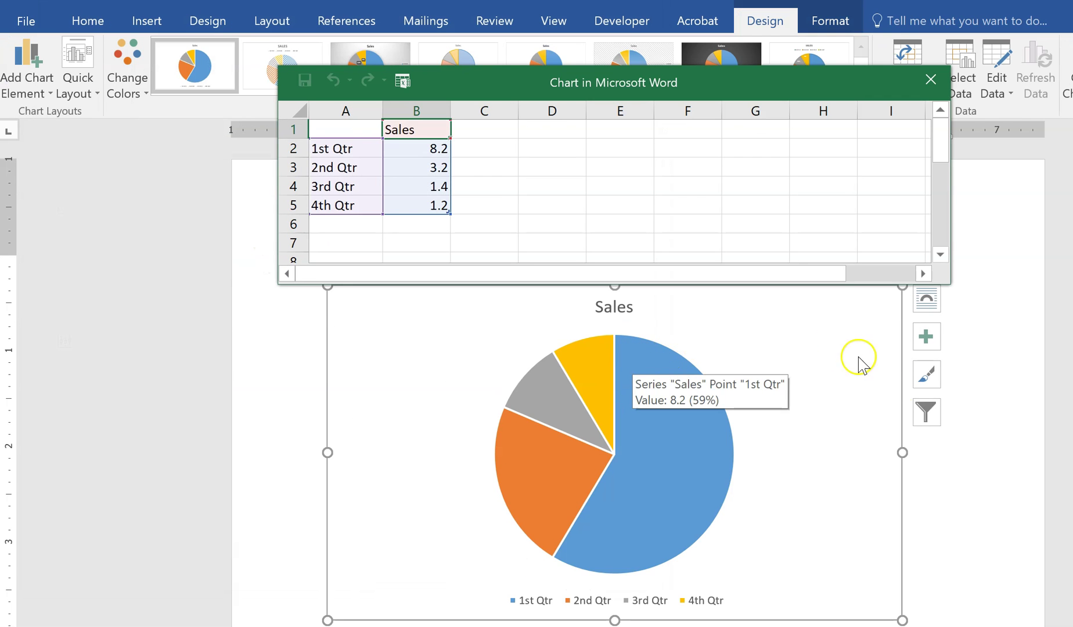
pyautogui.click(507, 181)
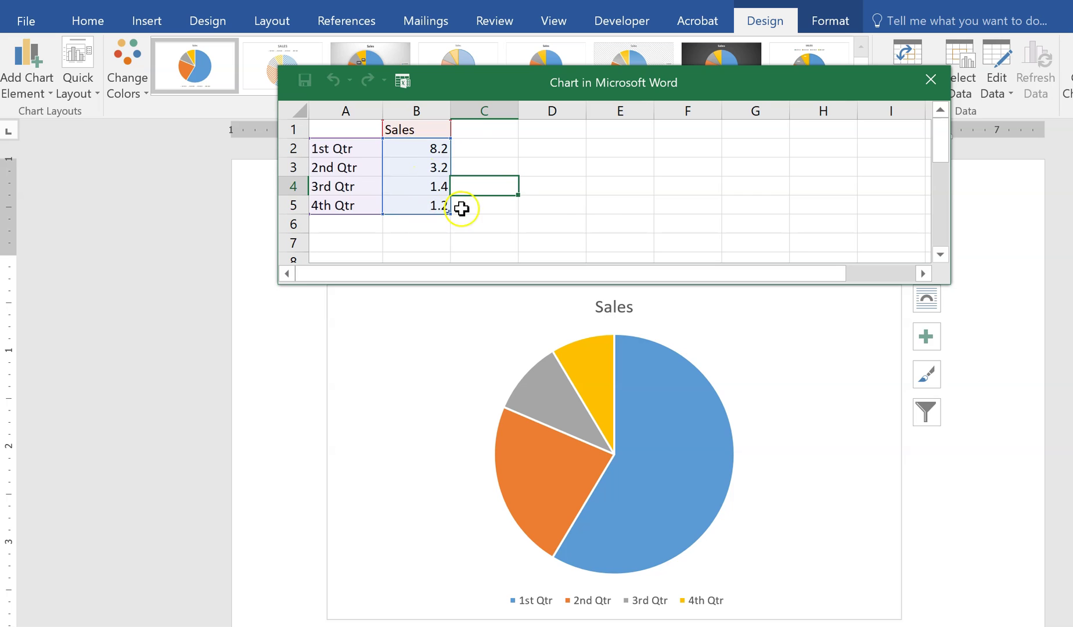
pyautogui.click(931, 81)
pyautogui.scroll(-1, 941, 432)
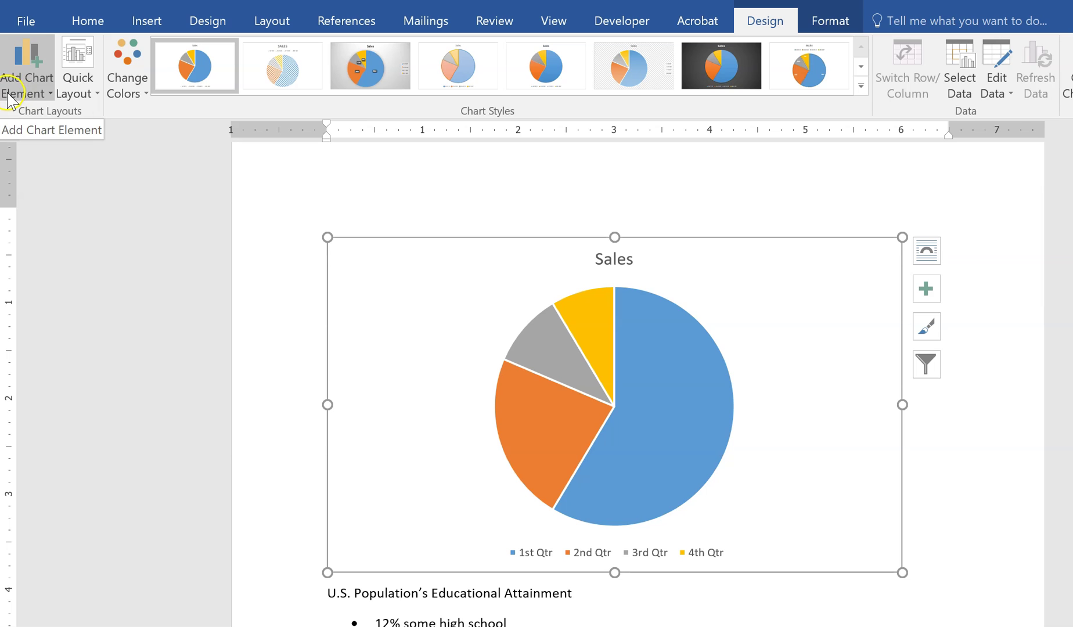
# Apply the hatched chart style with percentage labels (58%, 23%, 10%, 9%) to the Sales pie
pyautogui.click(861, 86)
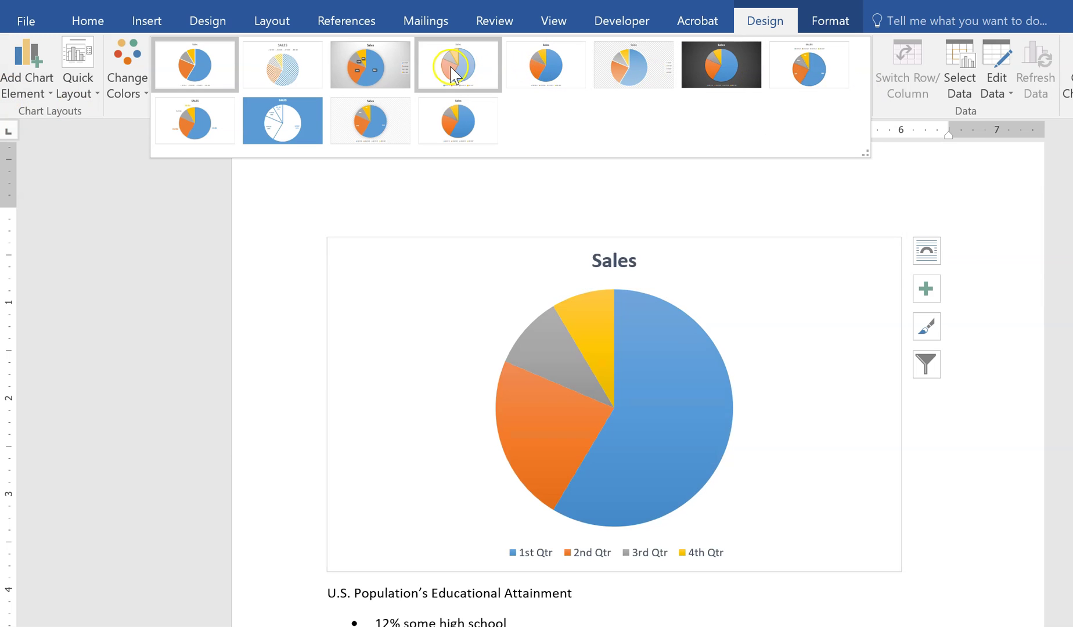
pyautogui.click(373, 140)
pyautogui.click(1014, 490)
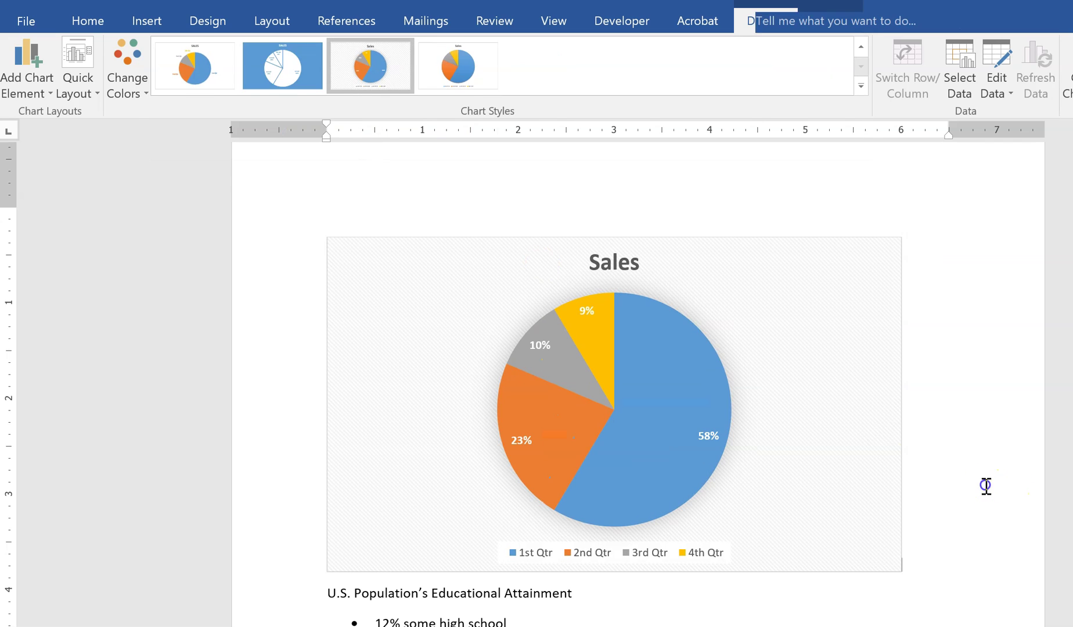
pyautogui.scroll(-1, 971, 483)
pyautogui.scroll(-10, 971, 484)
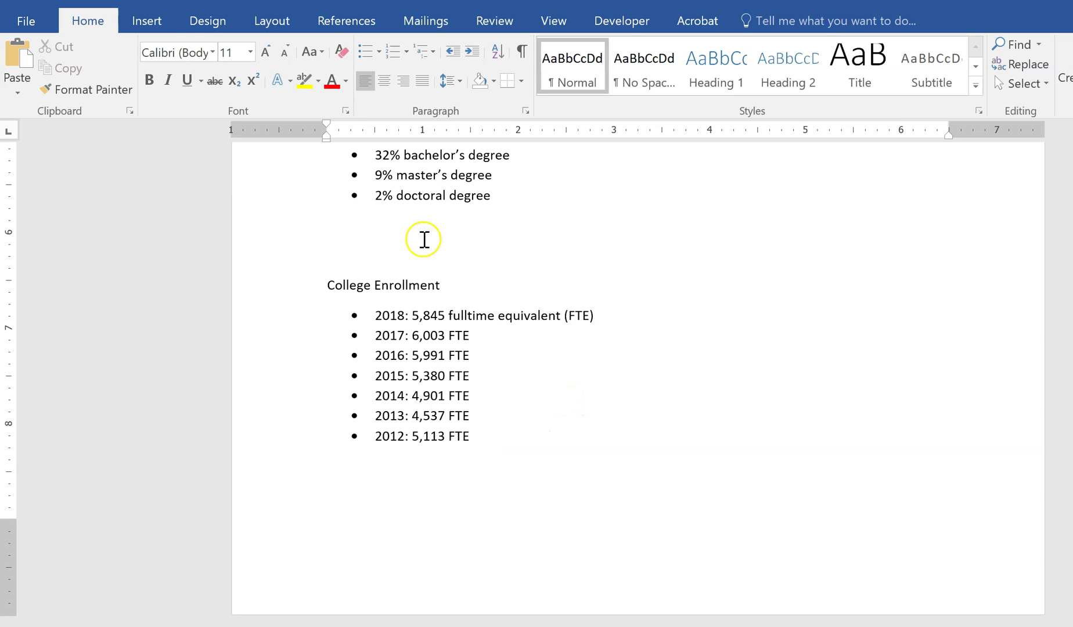
# Insert a default three-series line chart above the College Enrollment list
pyautogui.click(147, 22)
pyautogui.click(329, 63)
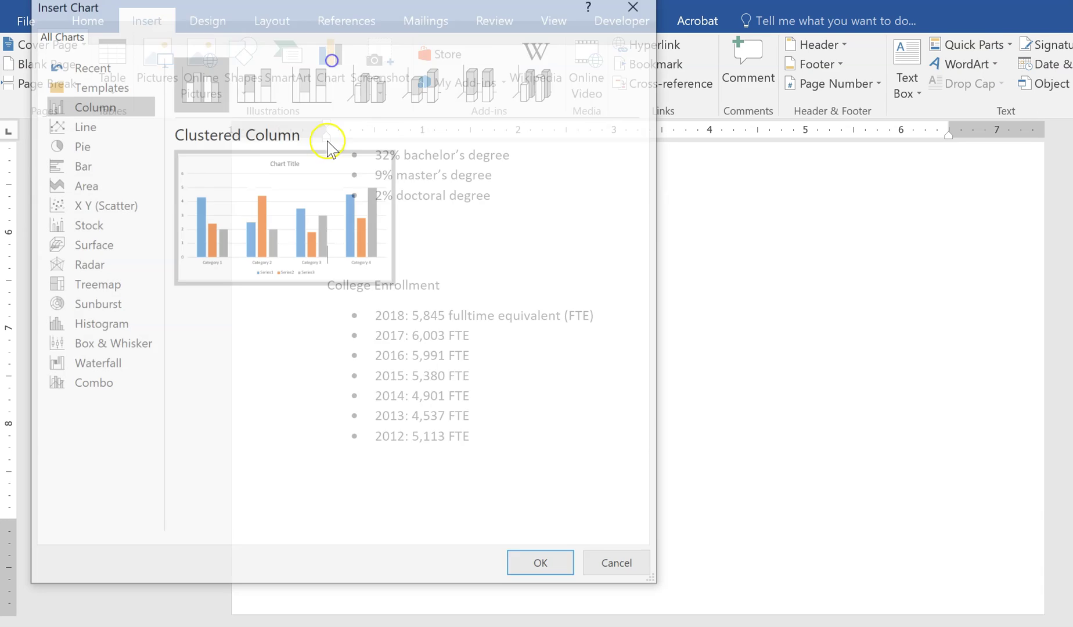
pyautogui.click(68, 128)
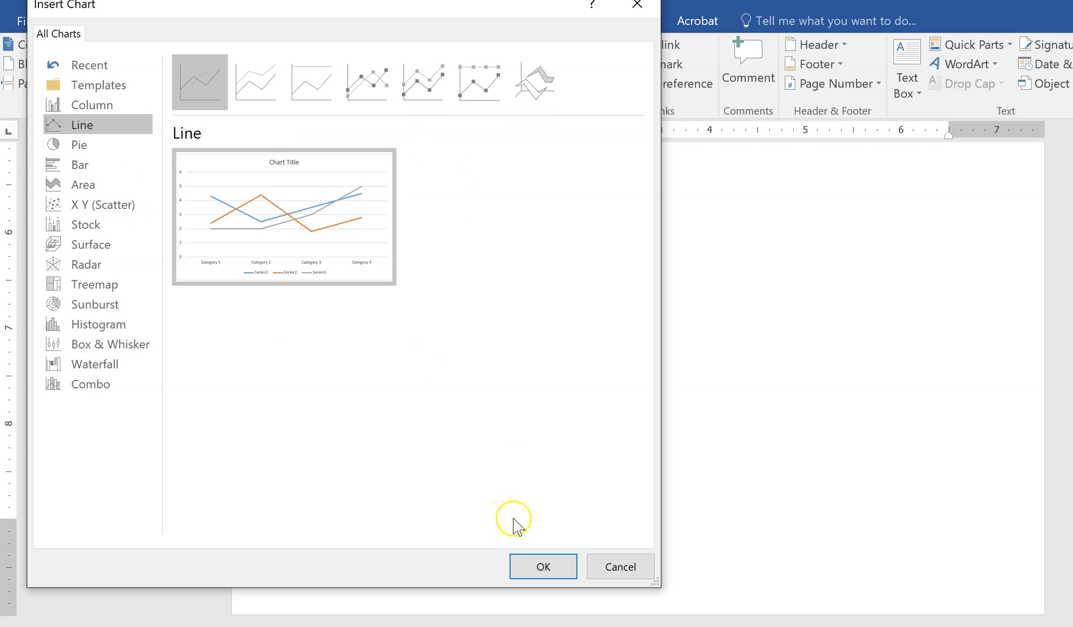
pyautogui.click(545, 567)
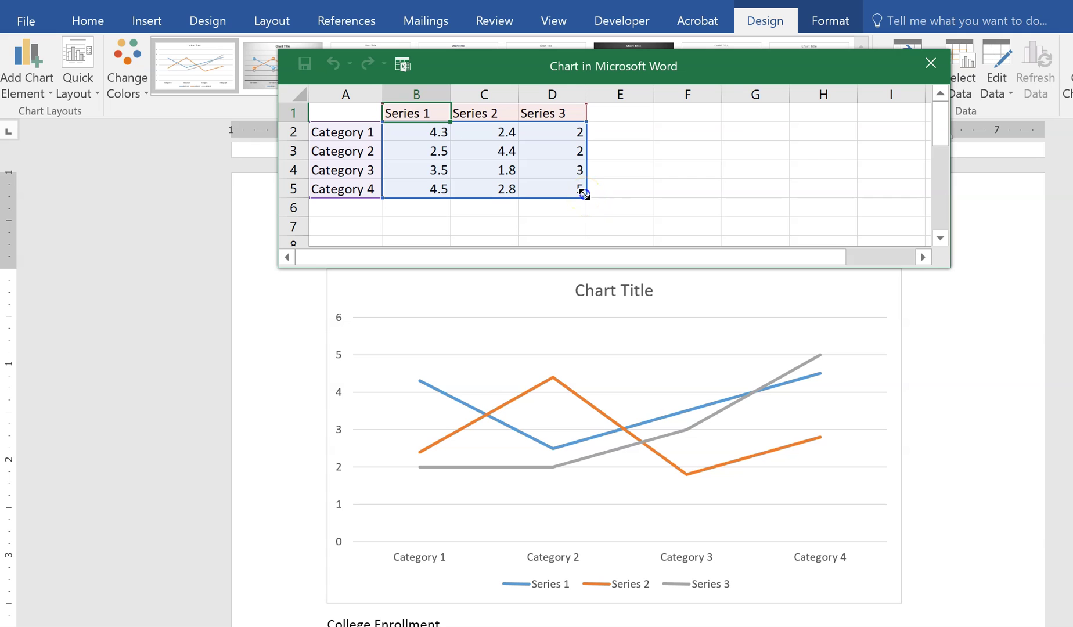
# Shrink the chart range to column B and clear Series 2 values, keeping only Series 1 (4.3, 2.5, 3.5, 4.5)
pyautogui.moveTo(583, 196); pyautogui.dragTo(455, 196)
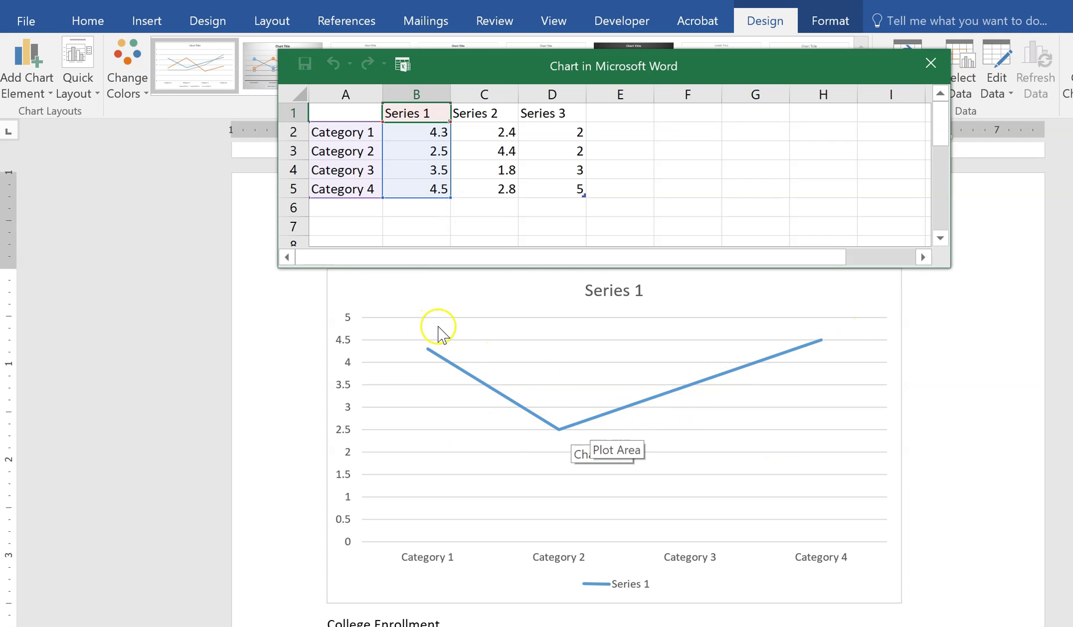
pyautogui.click(480, 186)
pyautogui.press('Delete')
pyautogui.click(505, 170)
pyautogui.press('Delete')
pyautogui.click(505, 149)
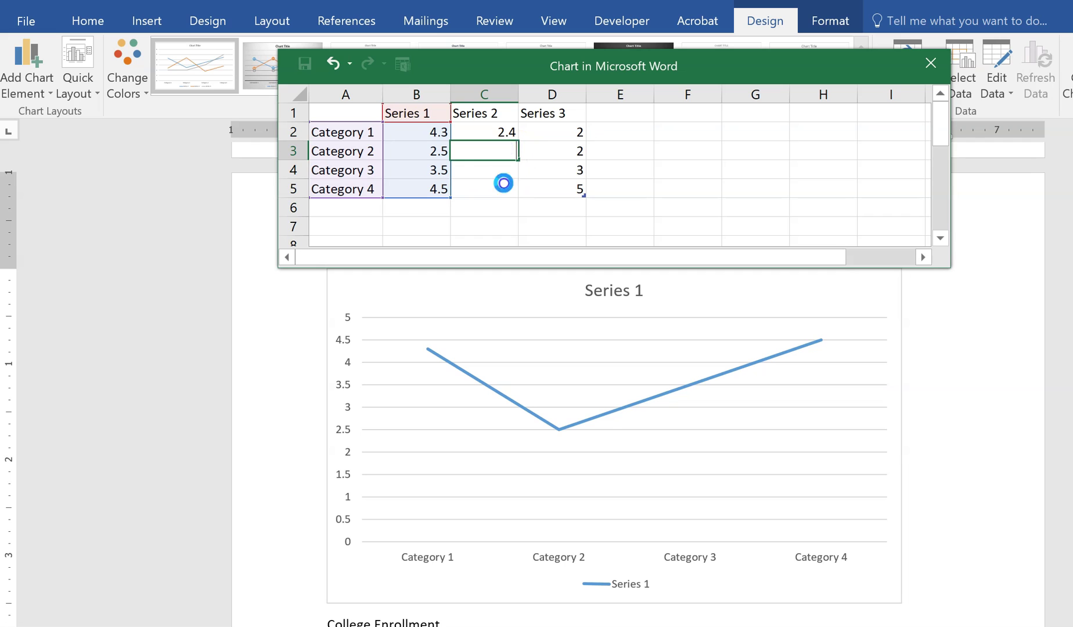
pyautogui.click(503, 183)
pyautogui.click(412, 137)
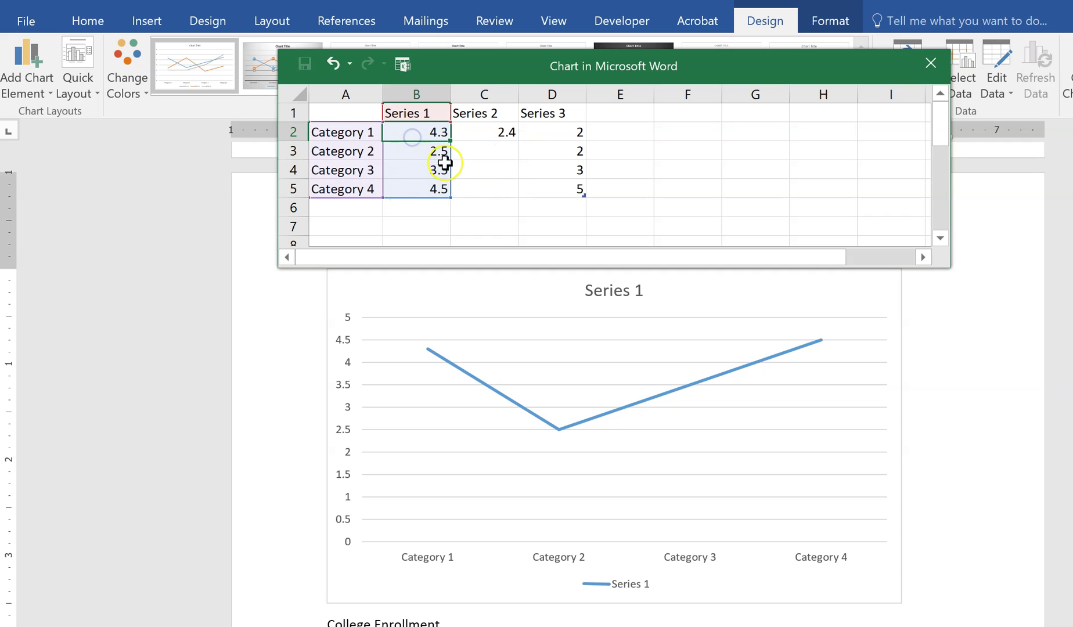
pyautogui.click(929, 63)
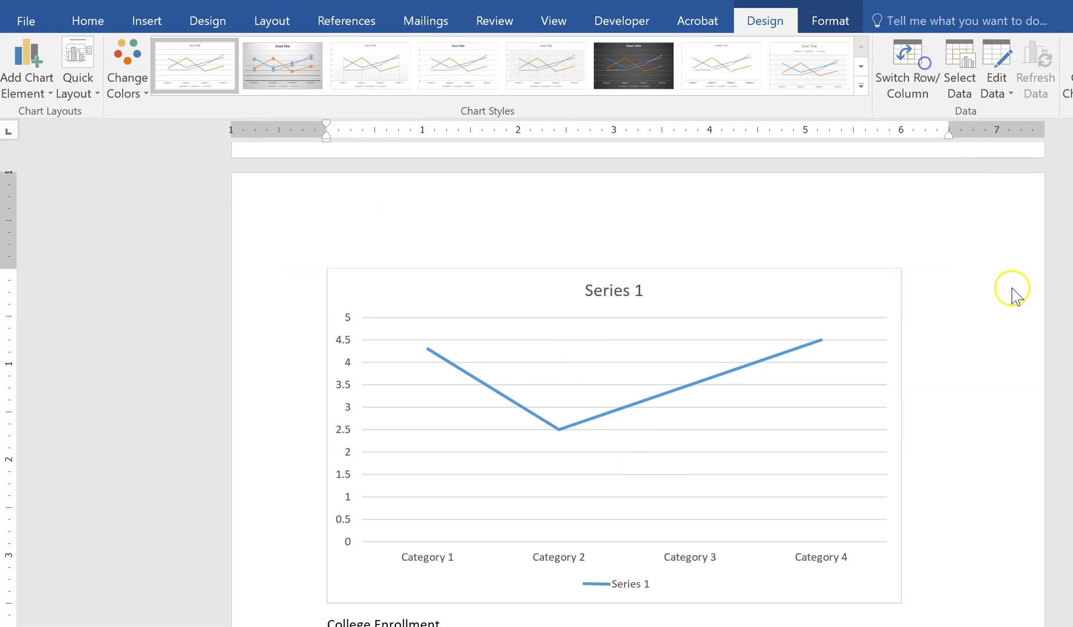